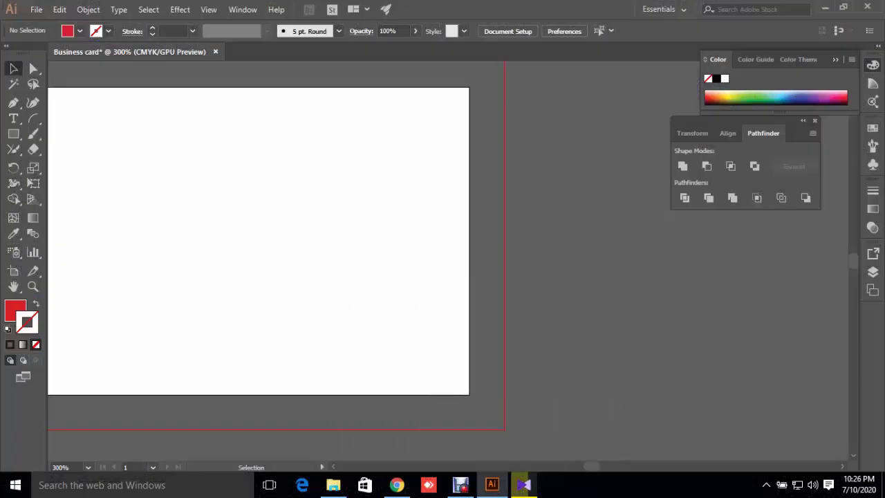
- Draw a large red-filled circle about 1.82 in wide on the business-card artboard
key("ctrl+0")
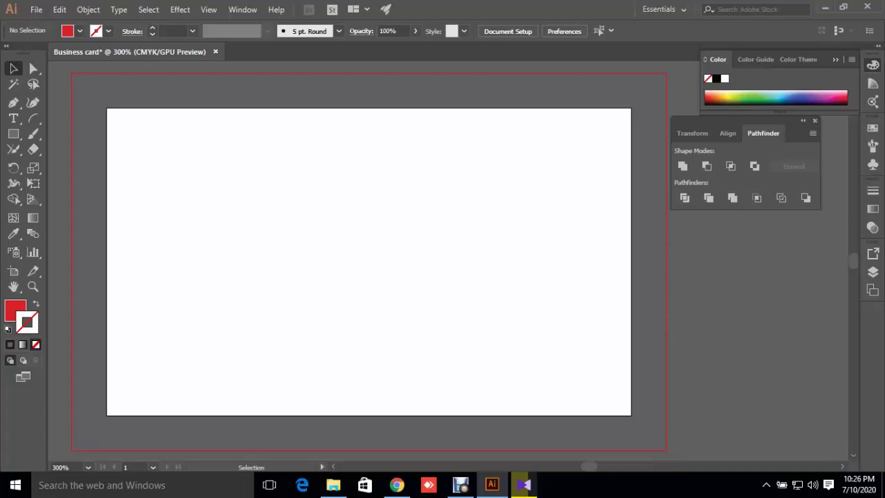
left_click(14, 134)
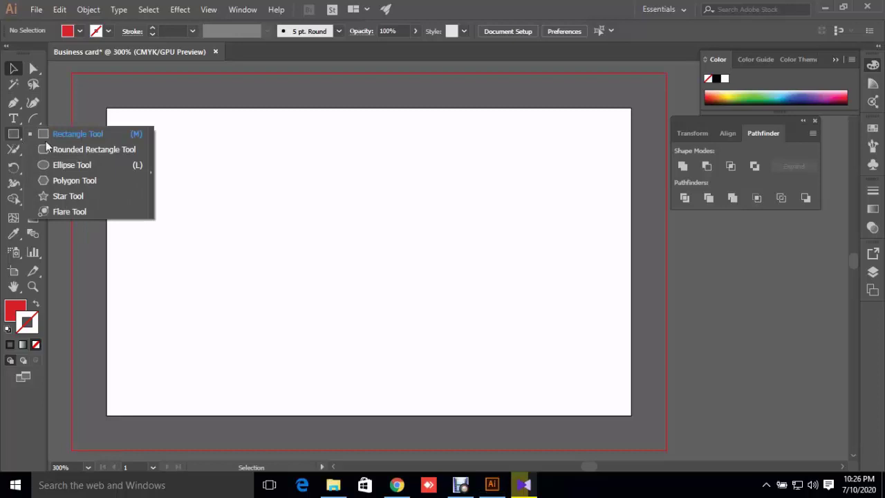
left_click(89, 164)
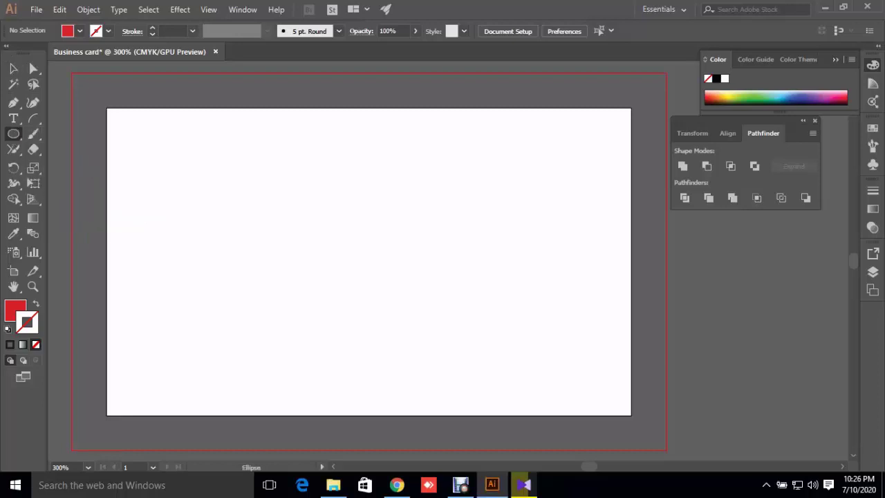
left_click_drag(174, 162, 430, 416)
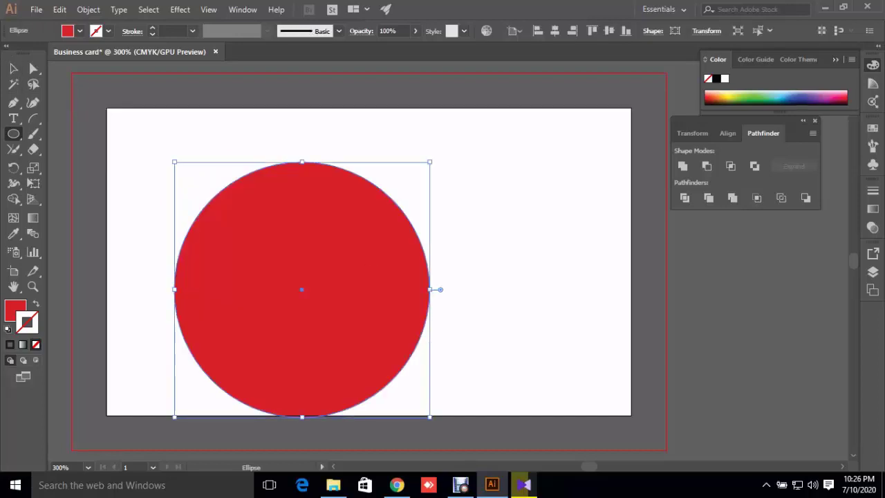
- Nudge the circle up and to the right, toward the artboard's centre
left_click(15, 69)
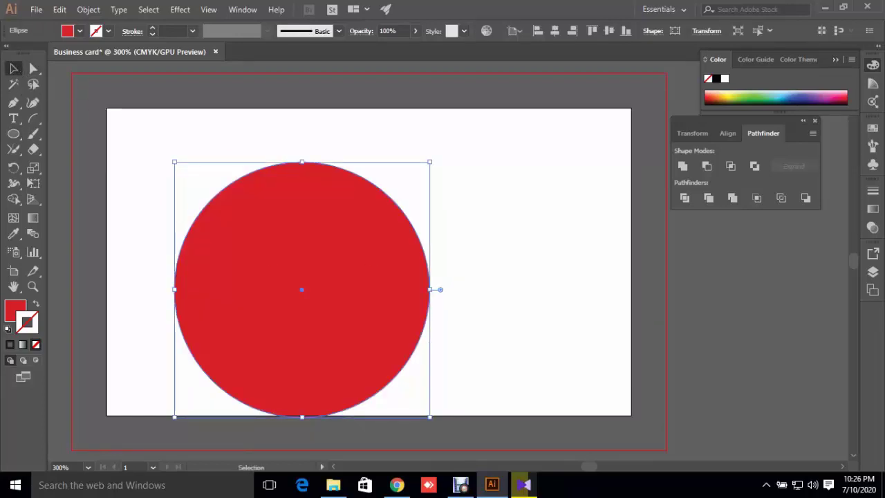
left_click_drag(255, 251, 296, 222)
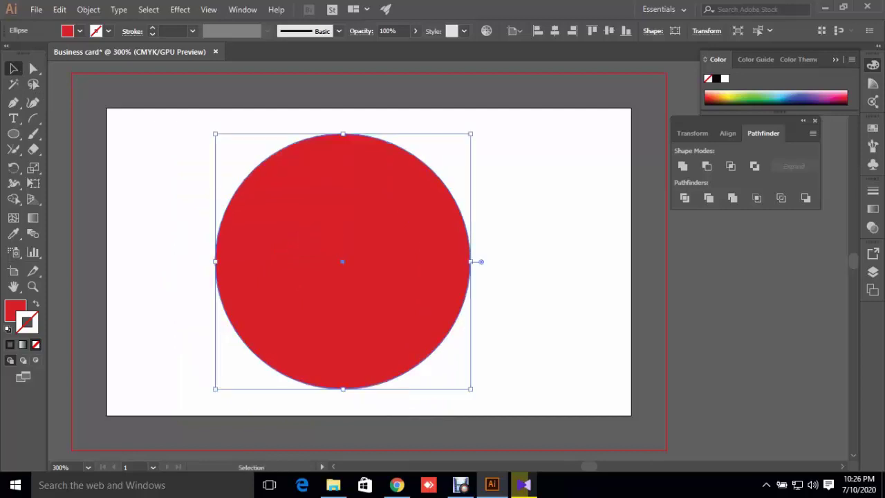
key("ctrl+shift+a")
key("ctrl+a")
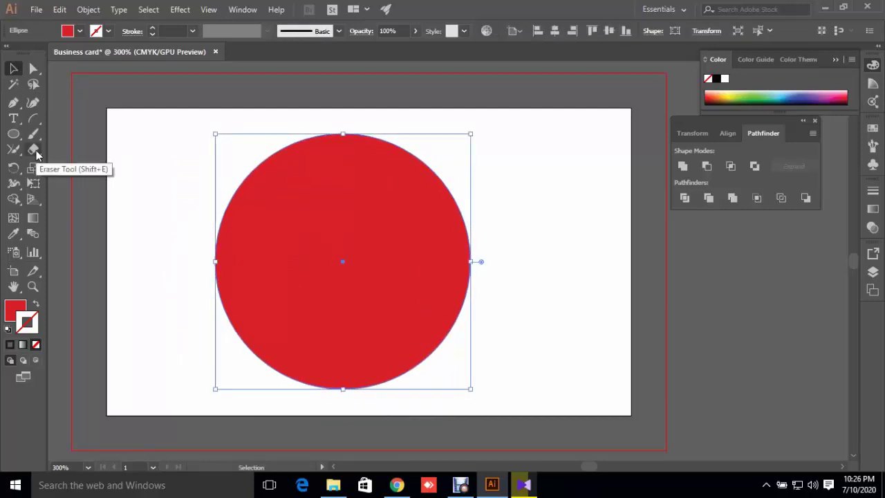
left_click(33, 150)
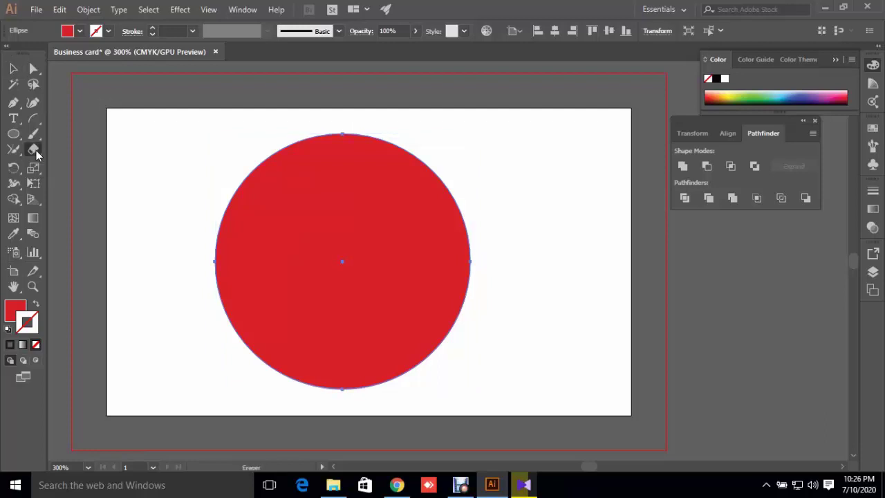
scroll(203, 141, "down", 1)
scroll(203, 141, "up", 1)
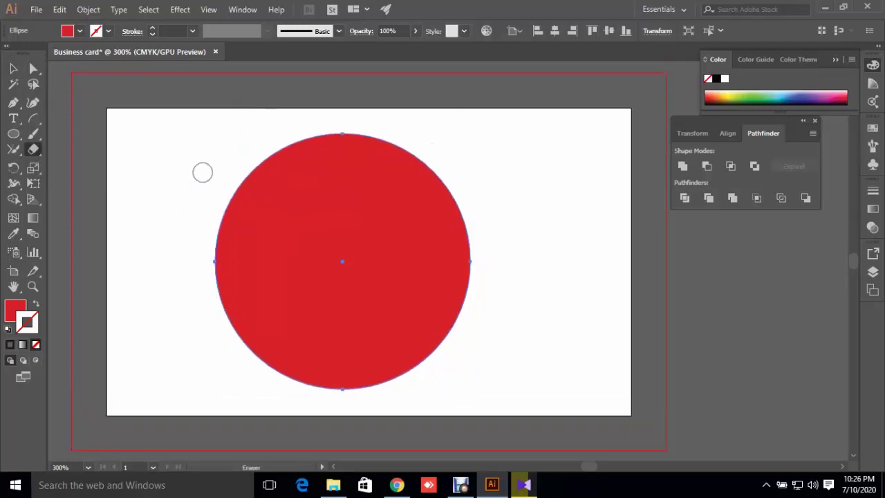
key("bracketleft")
key("bracketleft")
key("bracketleft")
key("bracketleft")
key("bracketleft")
key("bracketleft")
key("bracketleft")
key("bracketleft")
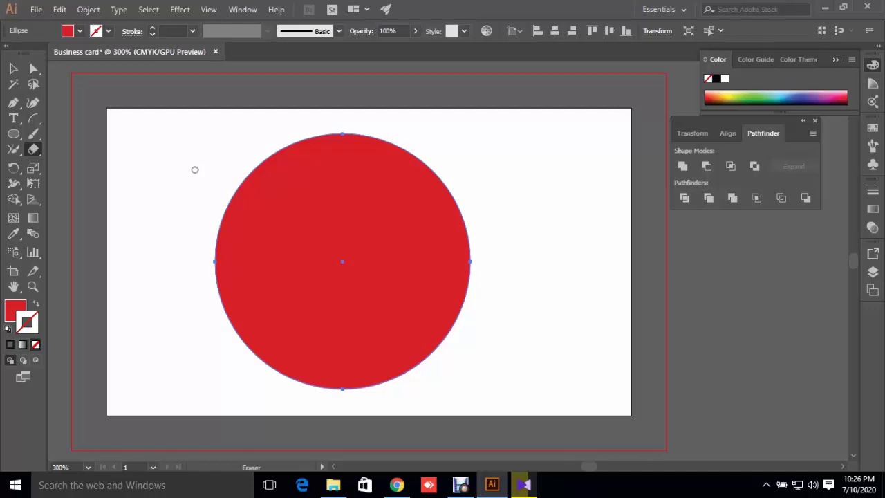
left_click_drag(194, 169, 460, 381)
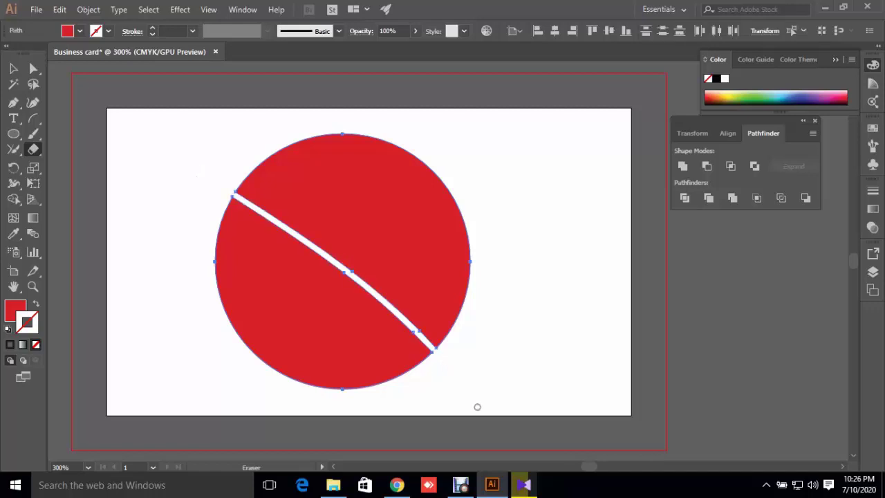
left_click(14, 68)
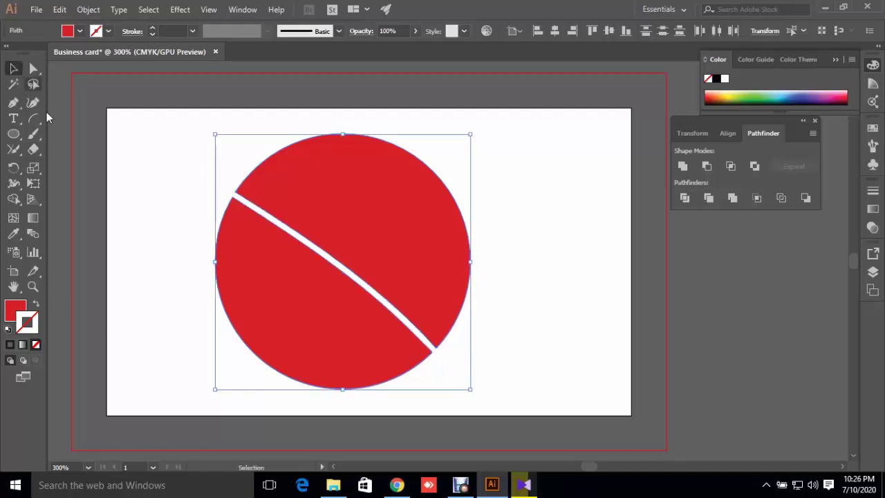
key("ctrl+shift+a")
left_click_drag(367, 201, 485, 193)
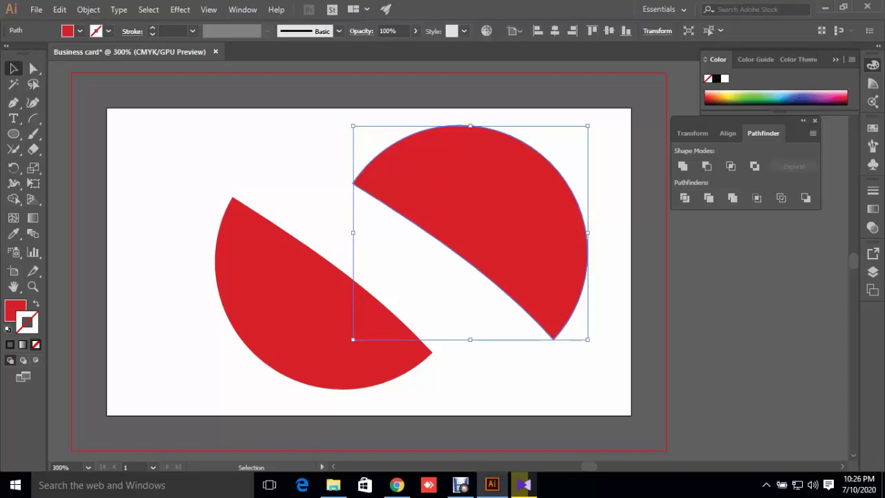
key("a")
left_click_drag(484, 207, 367, 217)
key("v")
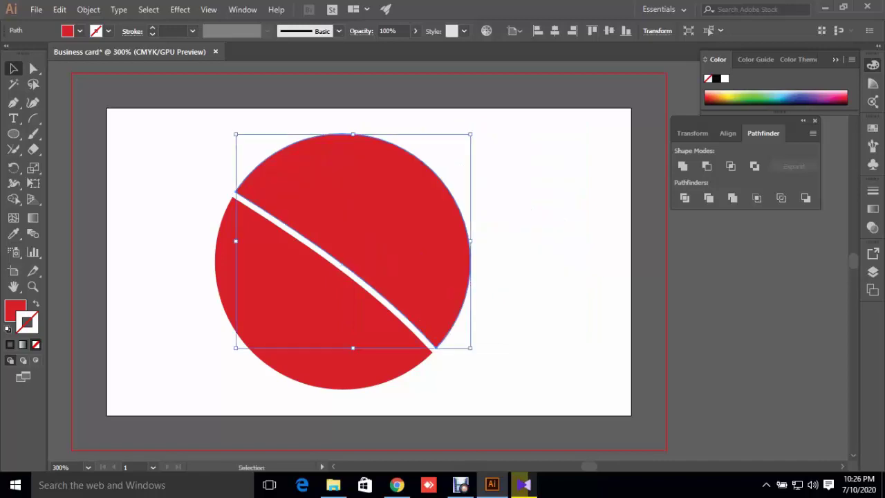
key("ctrl+shift+a")
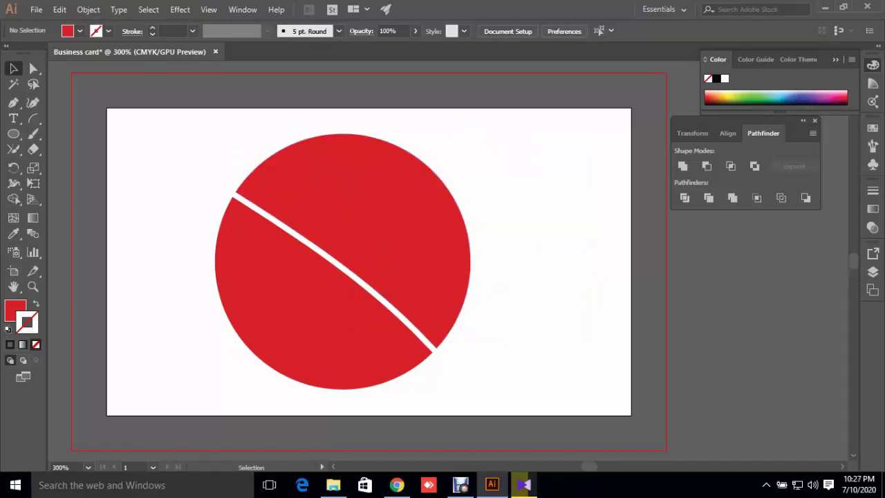
key("ctrl+z")
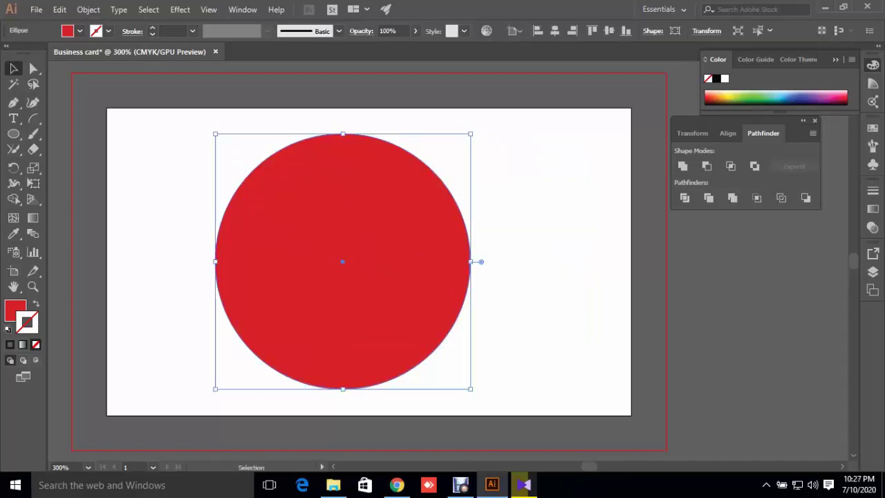
key("ctrl+shift+a")
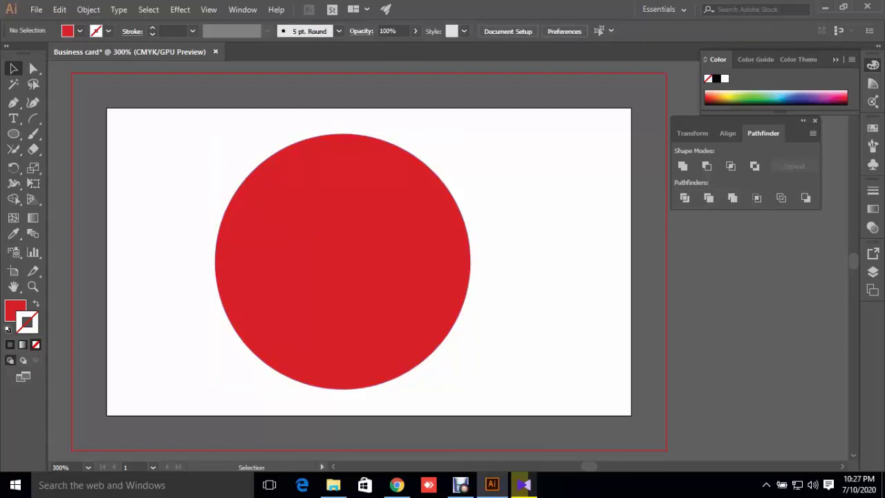
- Split the circle's path at its right anchor with the Scissors tool, then undo an arc deletion
left_click(32, 150)
left_click_drag(33, 151, 96, 172)
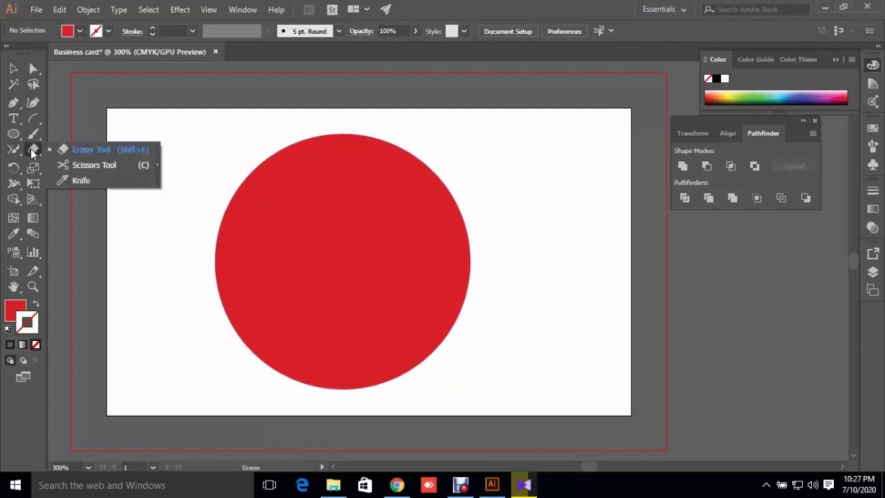
left_click(96, 169)
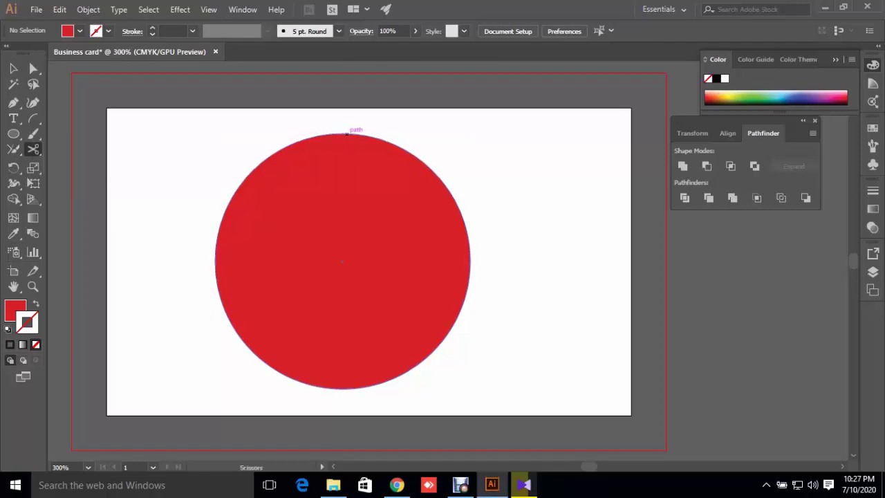
left_click(371, 388)
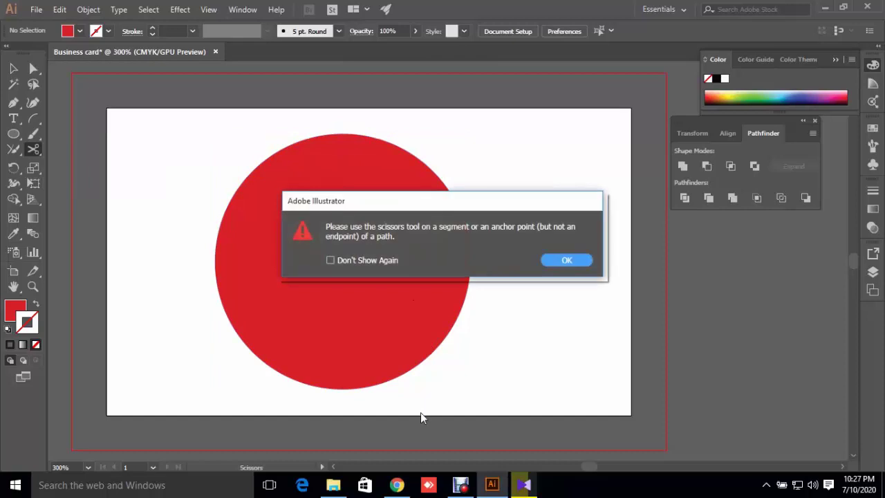
left_click(574, 261)
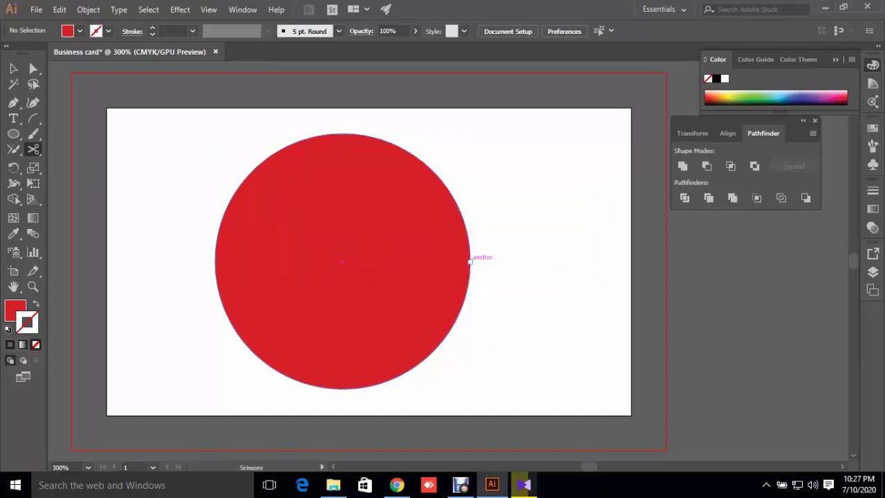
left_click(470, 262)
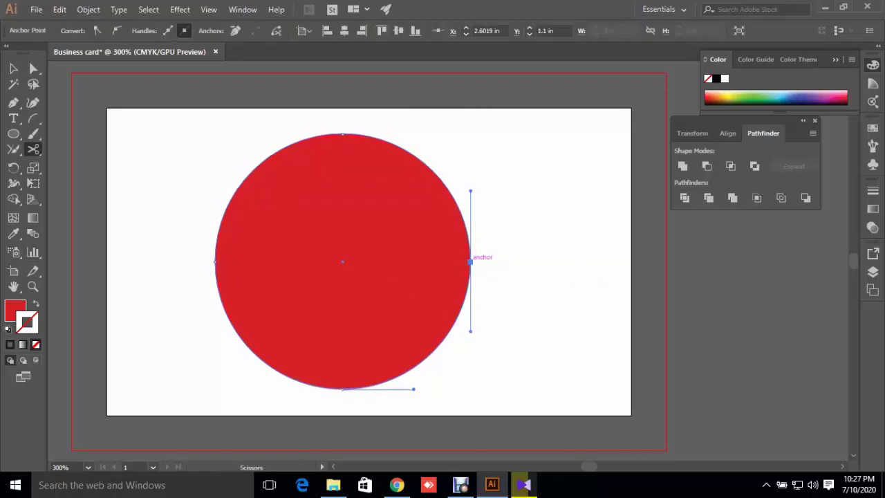
key("Delete")
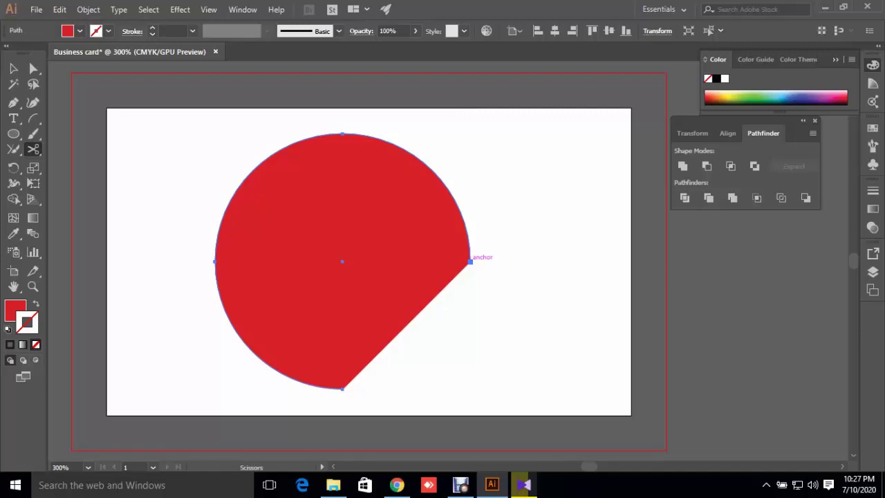
key("ctrl+z")
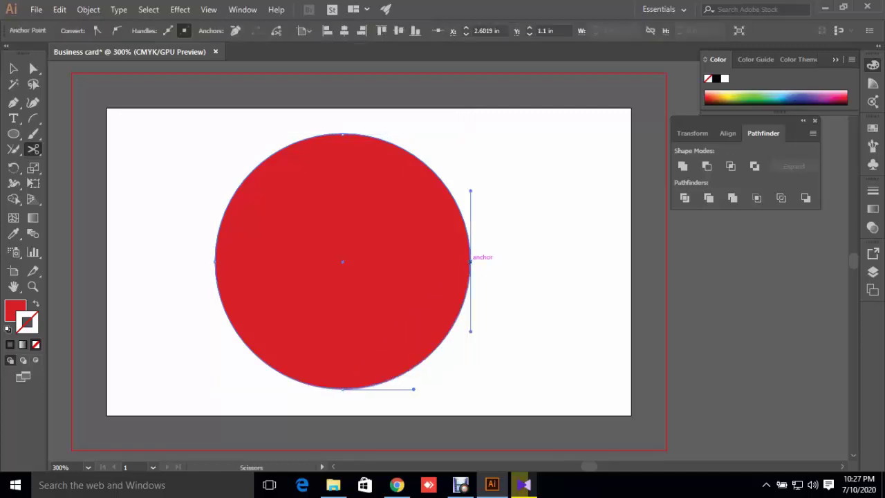
- Cut the circle at its top and bottom anchor points, dismissing the warnings
left_click(470, 261)
left_click(563, 261)
left_click(471, 262)
left_click(567, 259)
left_click(343, 133)
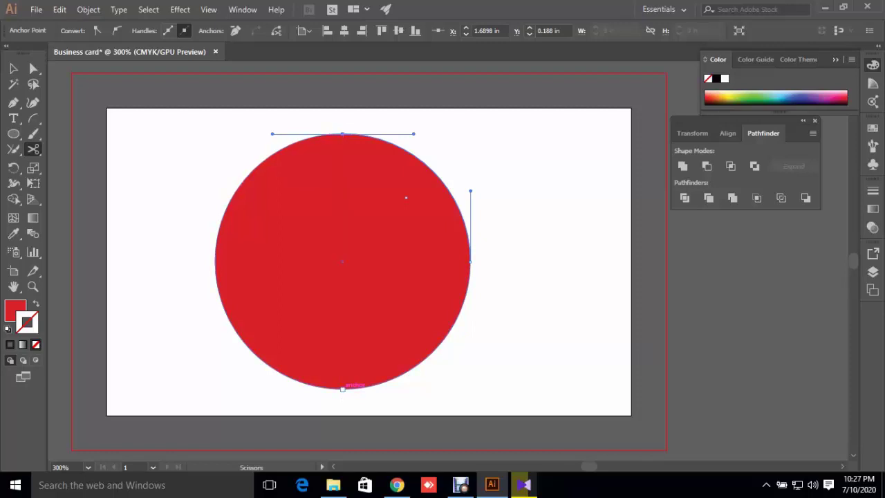
left_click(343, 388)
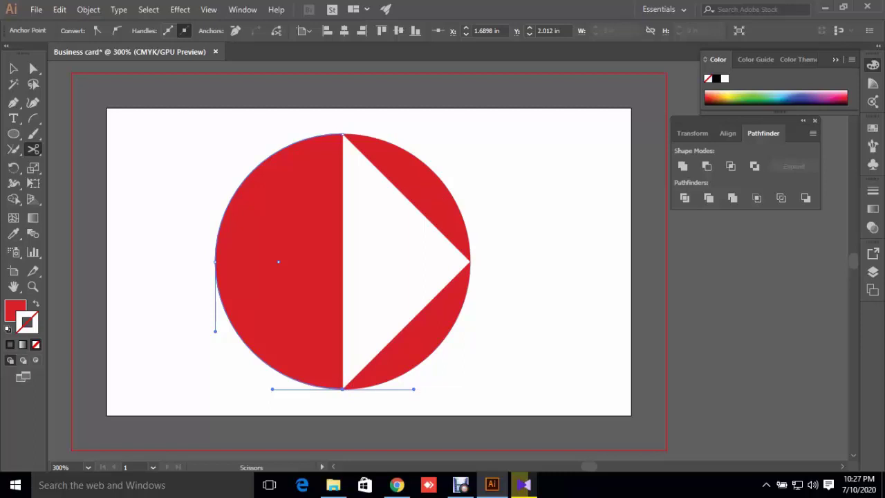
key("v")
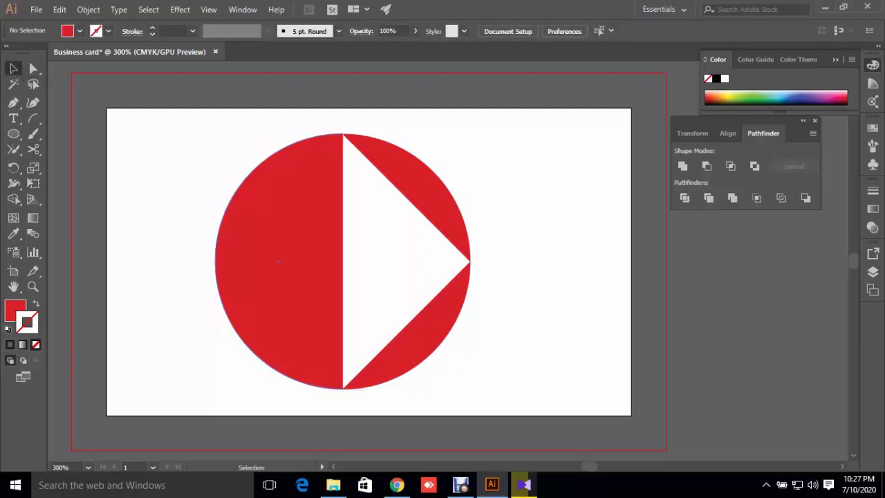
- Drag the two right-hand wedges apart, then undo back to the whole circle
left_click_drag(407, 196, 534, 206)
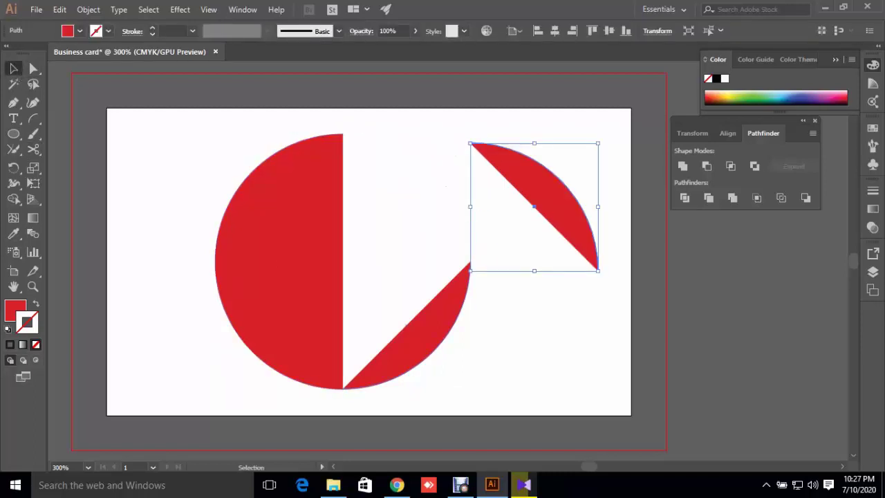
left_click_drag(415, 346, 515, 398)
key("ctrl+shift+a")
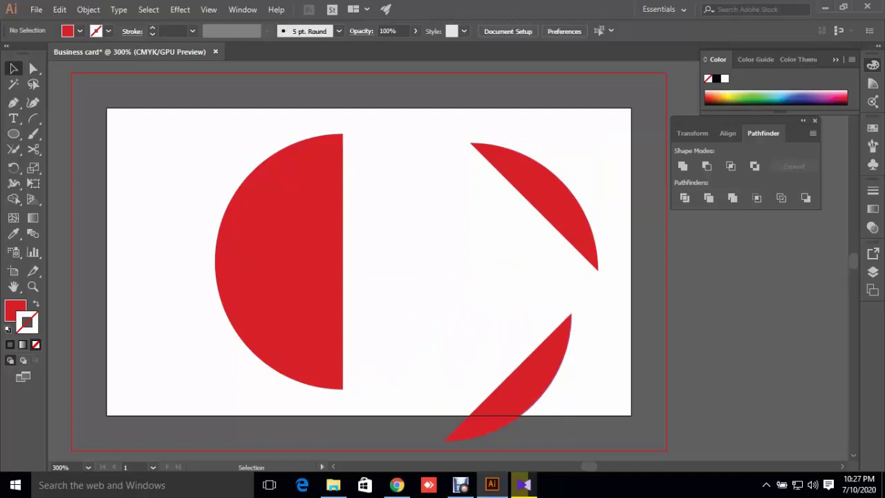
key("ctrl+z")
key("ctrl+z")
key("ctrl+z")
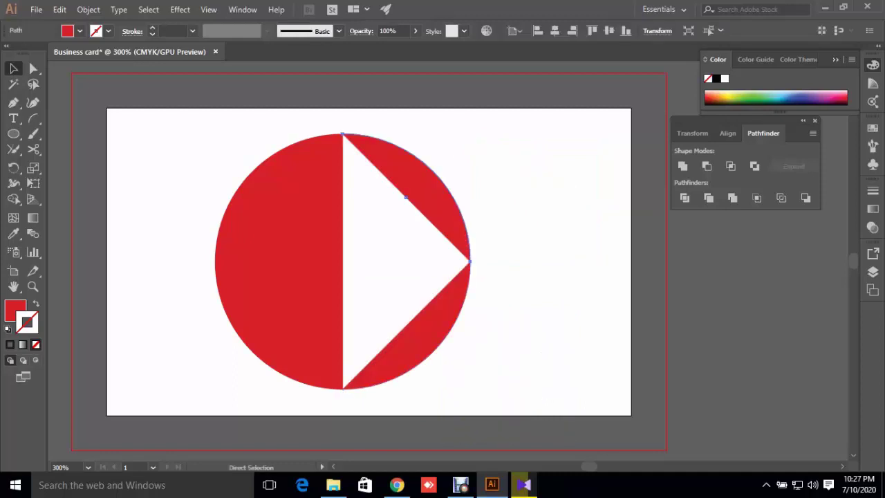
key("ctrl+z")
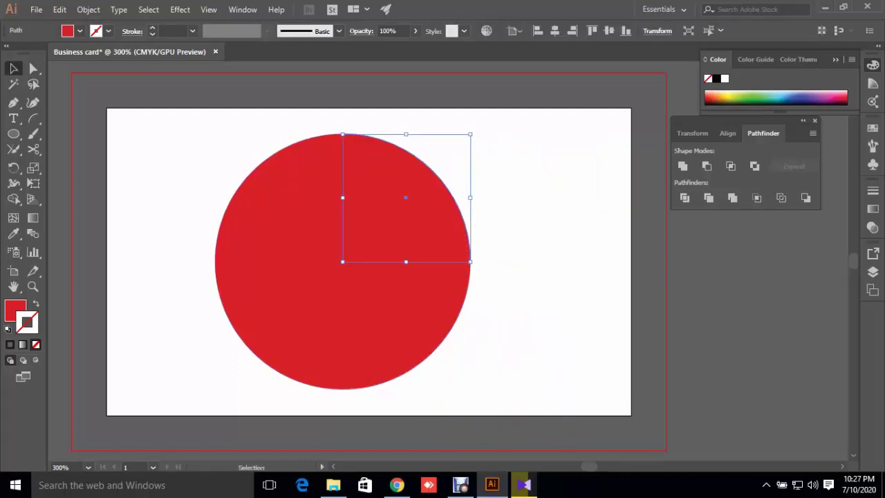
key("ctrl+shift+a")
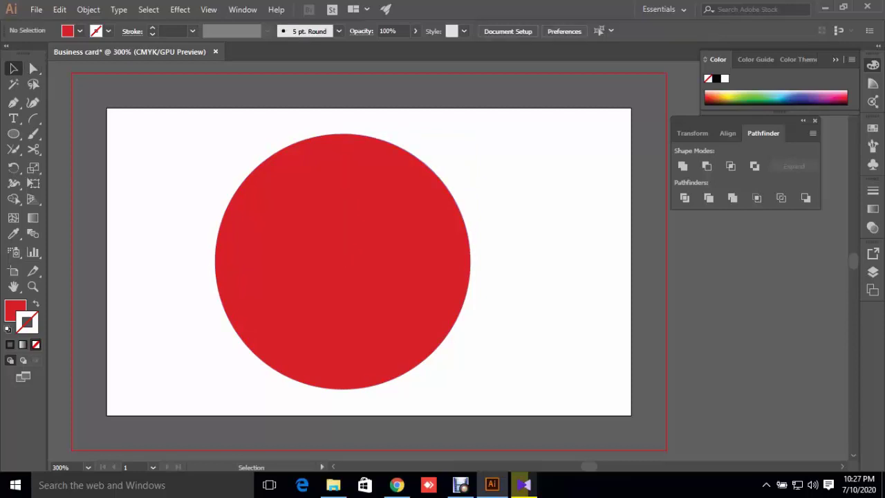
- Pull the sliced segment off the circle, then select all pieces and delete them
mouse_move(341, 261)
left_mouse_down()
mouse_move(452, 235)
mouse_move(286, 279)
left_mouse_up()
mouse_move(408, 175)
left_mouse_down()
mouse_move(477, 245)
mouse_move(475, 269)
left_mouse_up()
key("ctrl+shift+a")
key("ctrl+a")
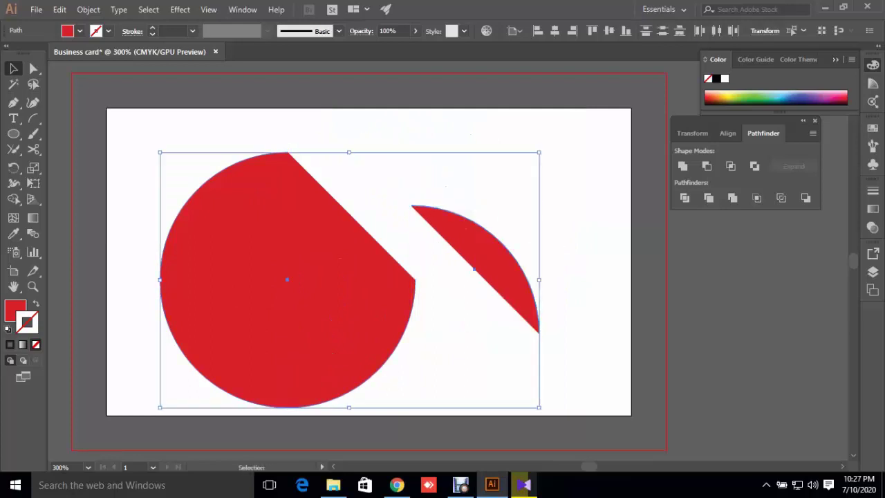
key("Delete")
- Draw a new red circle and slice it with a curved Knife cut
left_click(13, 133)
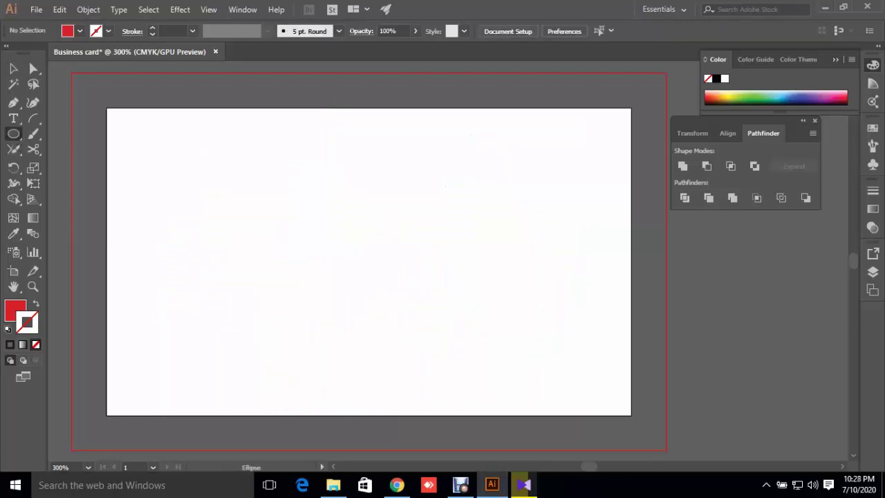
left_click_drag(318, 192, 517, 391)
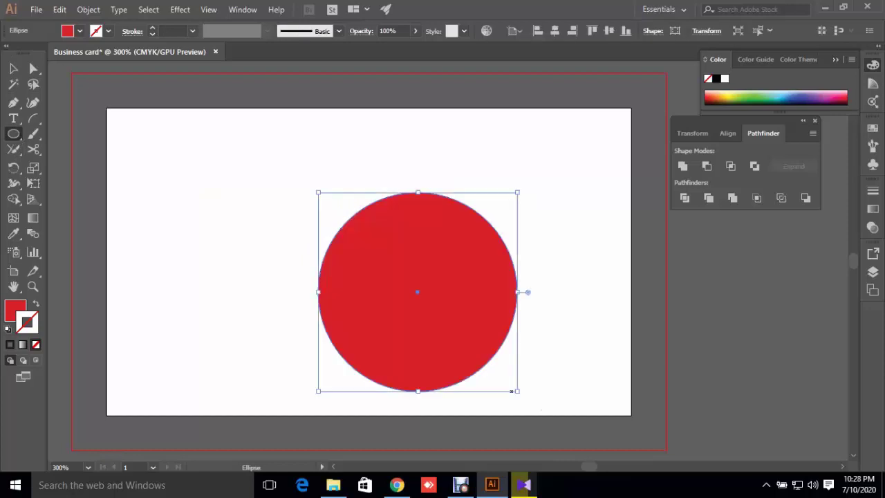
left_click(38, 148)
left_click(77, 180)
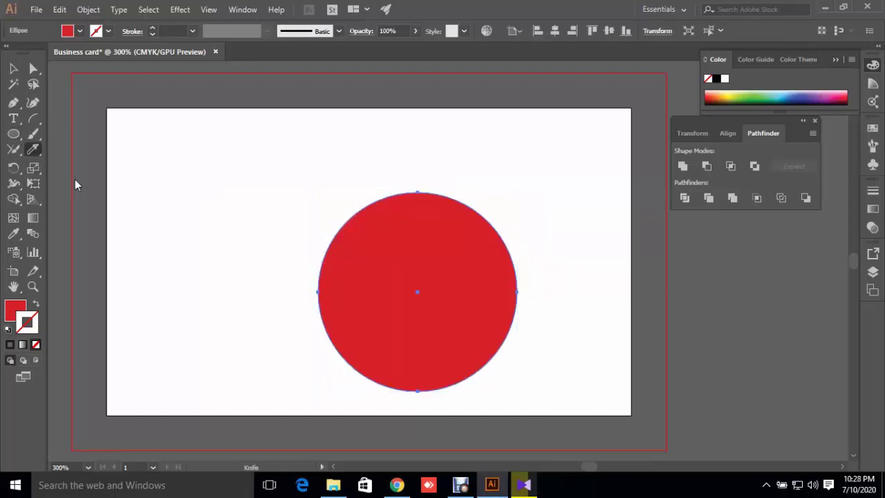
scroll(369, 254, "down", 3)
left_click_drag(309, 133, 442, 311)
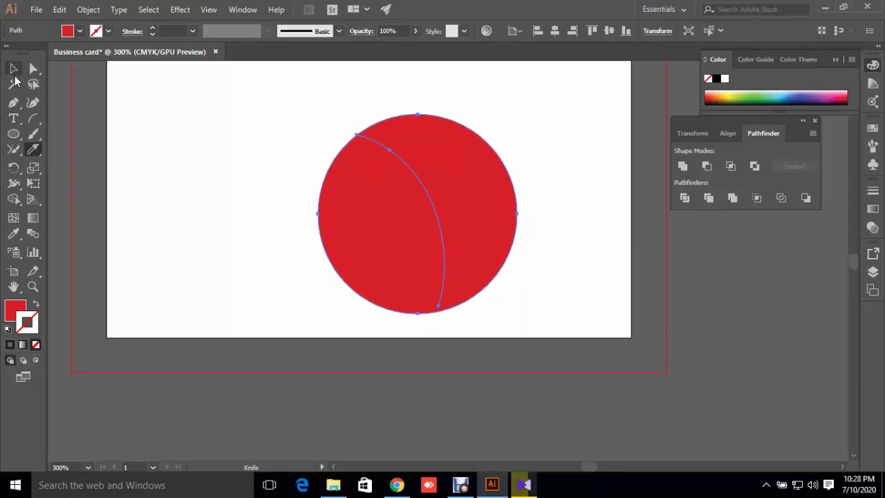
- Test moving the cut circle, then undo both the move and the cut
left_click(15, 72)
key("ctrl+shift+a")
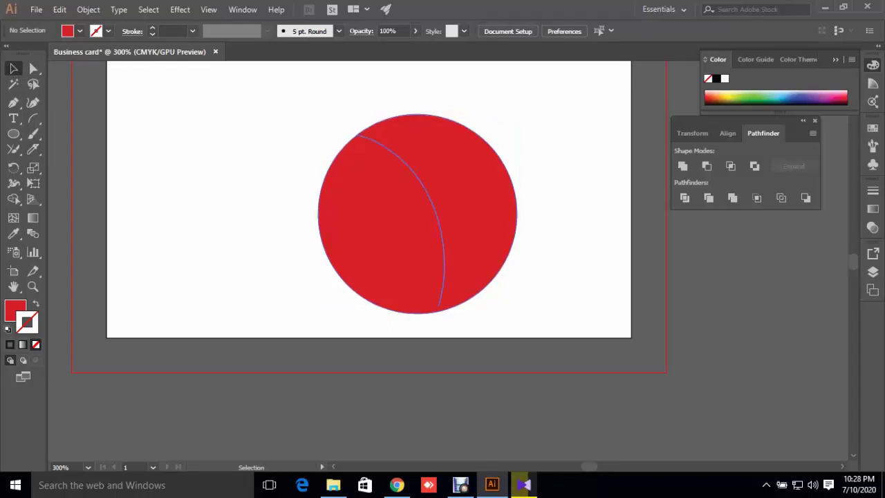
left_click_drag(443, 228, 402, 240)
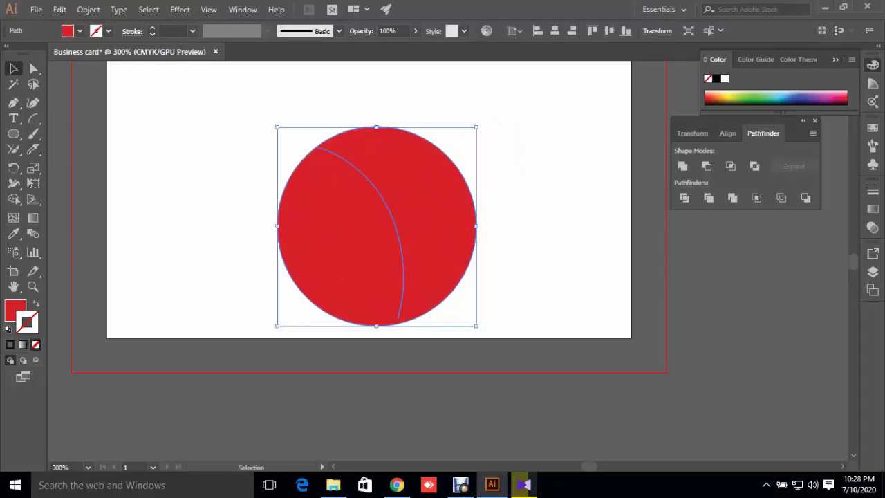
key("ctrl+z")
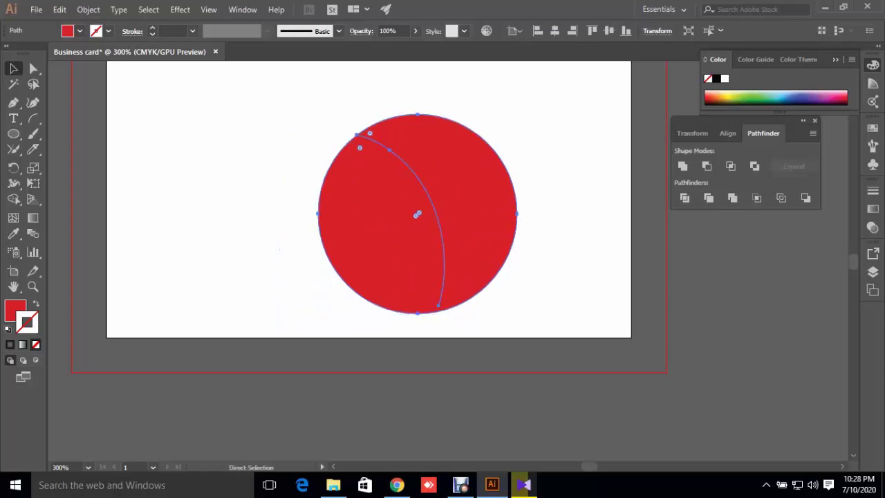
key("ctrl+z")
- Re-slice the circle from upper-left to lower-right, then separate and rejoin the two pieces
left_click(33, 149)
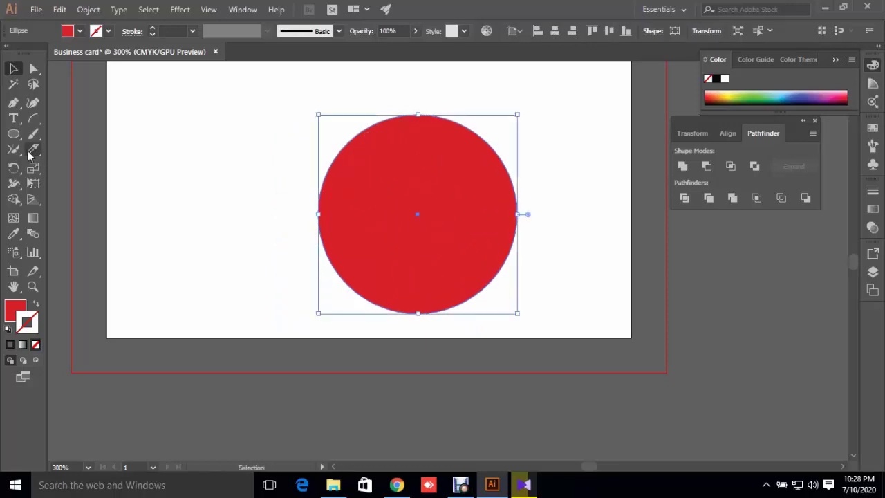
left_click_drag(314, 118, 479, 413)
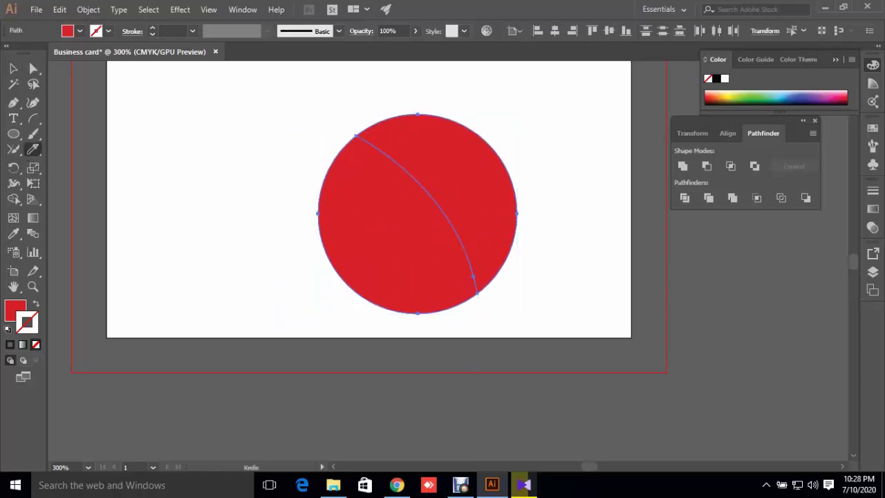
left_click(13, 68)
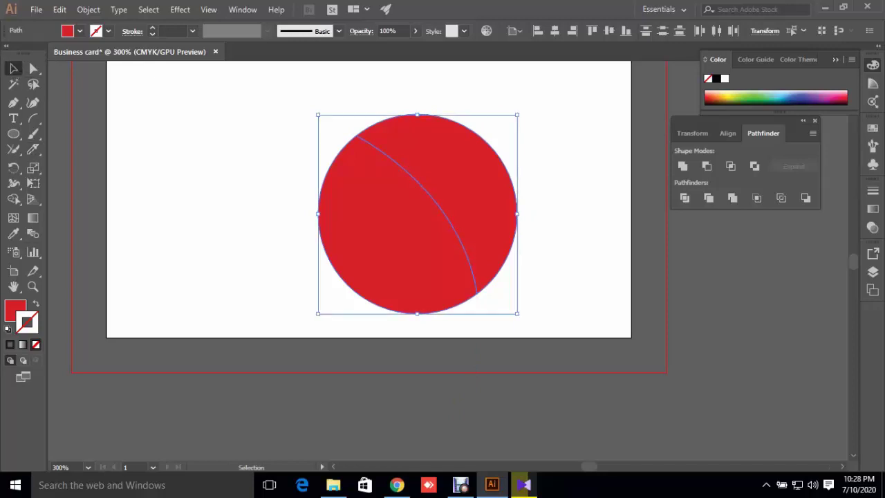
key("ctrl+shift+a")
left_click_drag(371, 233, 319, 259)
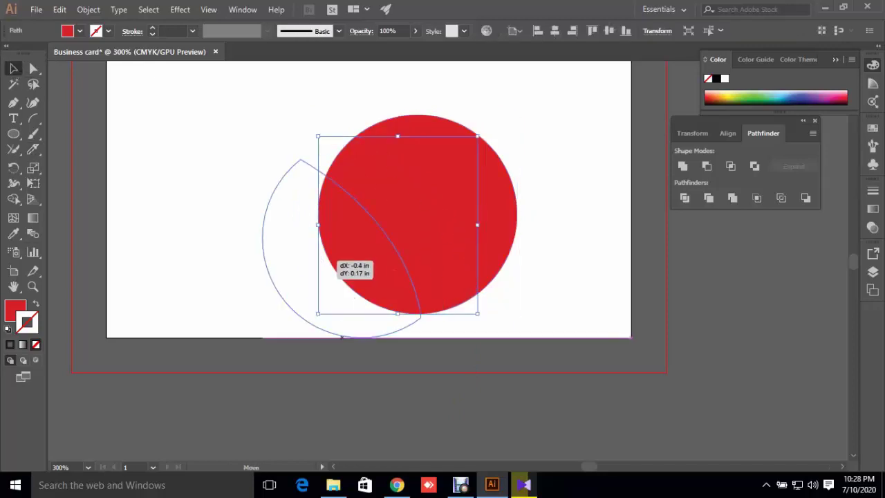
left_click_drag(484, 173, 514, 152)
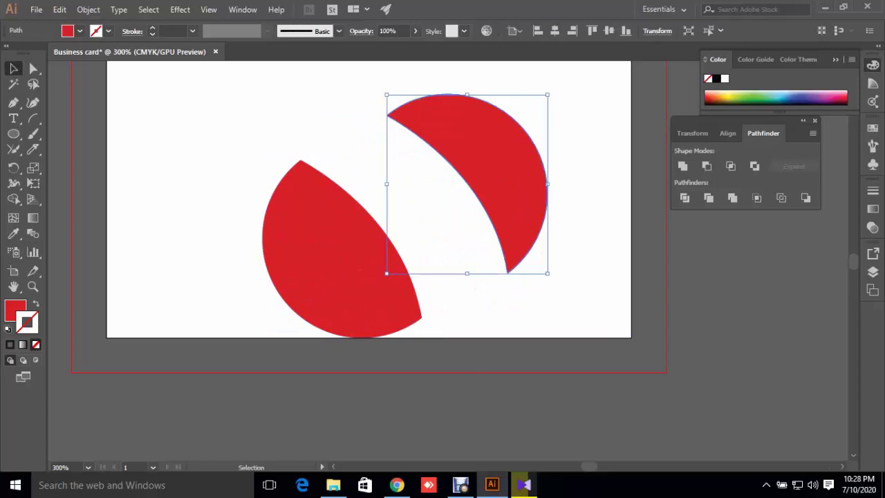
left_click(40, 149)
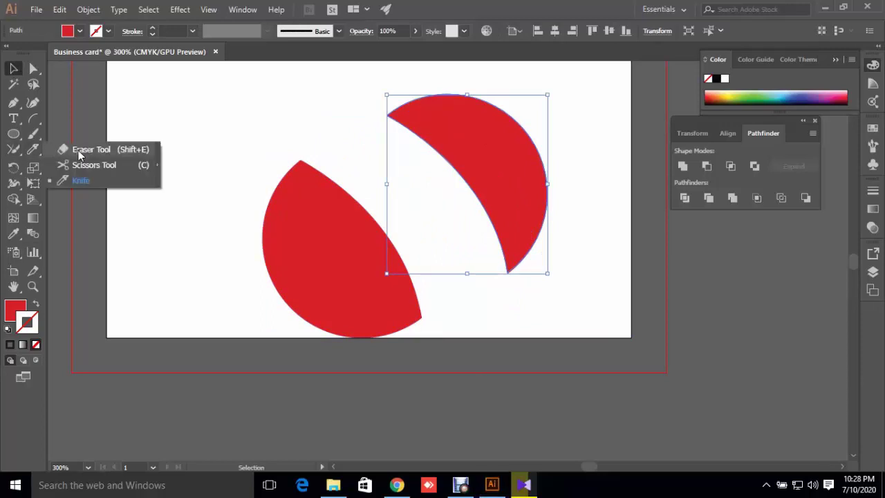
key("Escape")
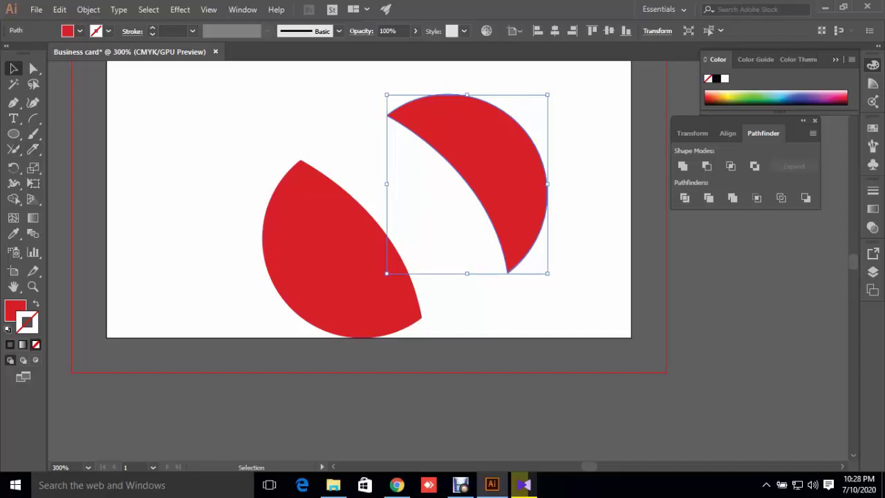
left_click_drag(511, 173, 443, 214)
- Restore the circle to one uncut shape, deselect it, and choose the Rectangle tool
key("ctrl+shift+a")
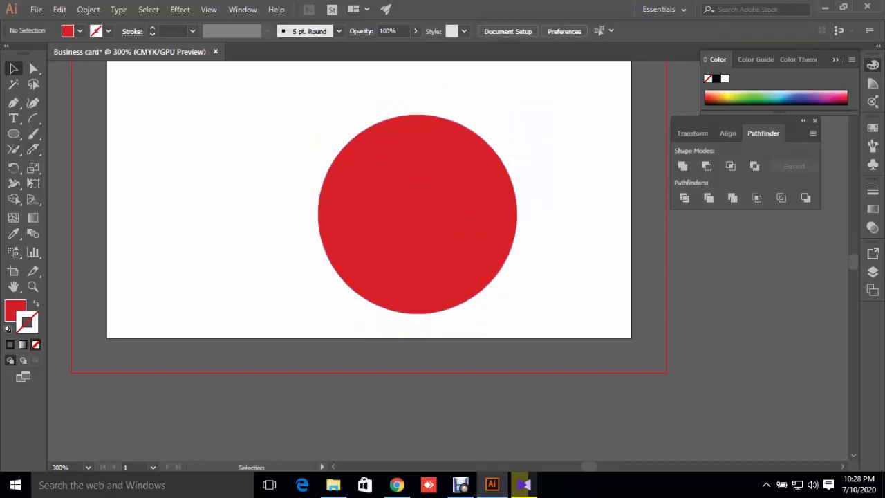
key("ctrl+a")
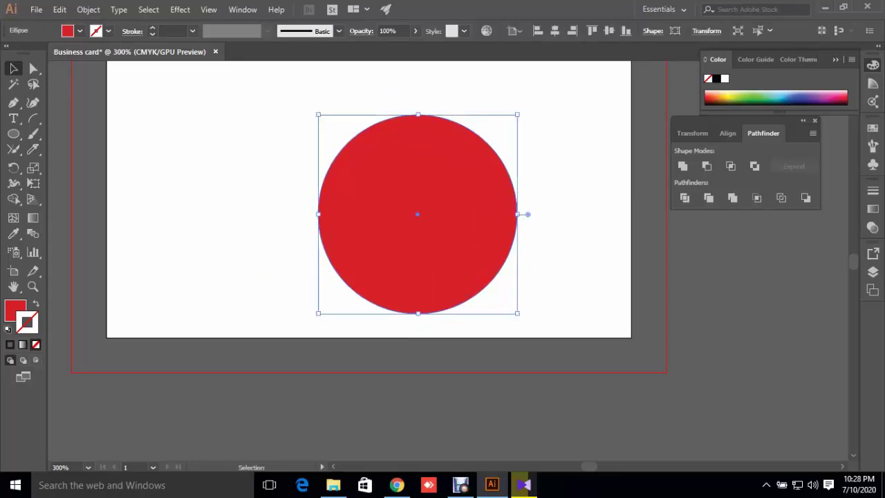
key("ctrl+shift+a")
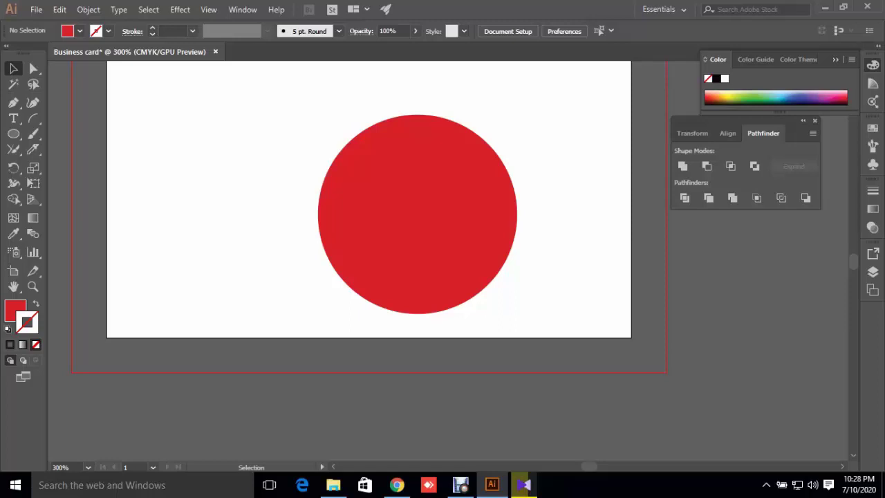
left_click(18, 172)
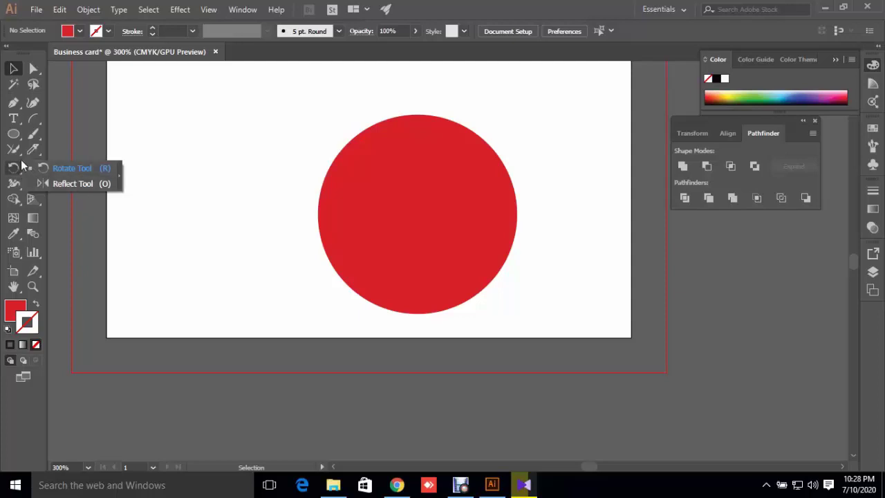
left_click(19, 141)
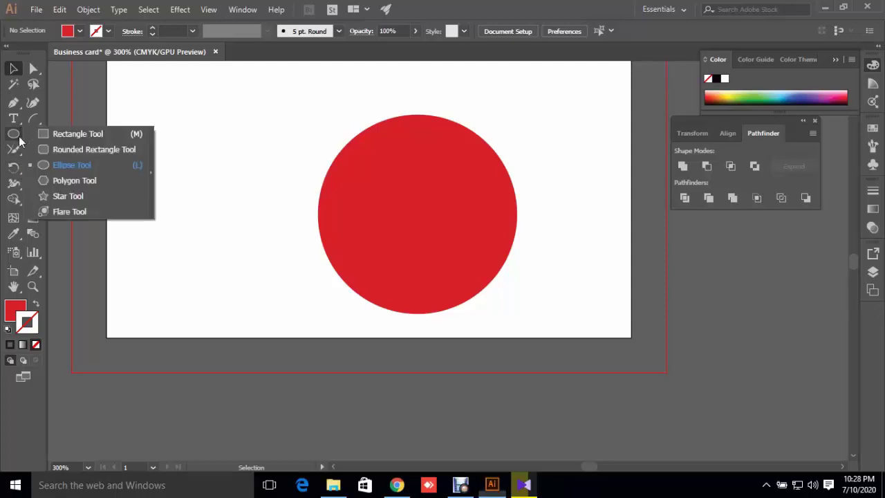
left_click(79, 133)
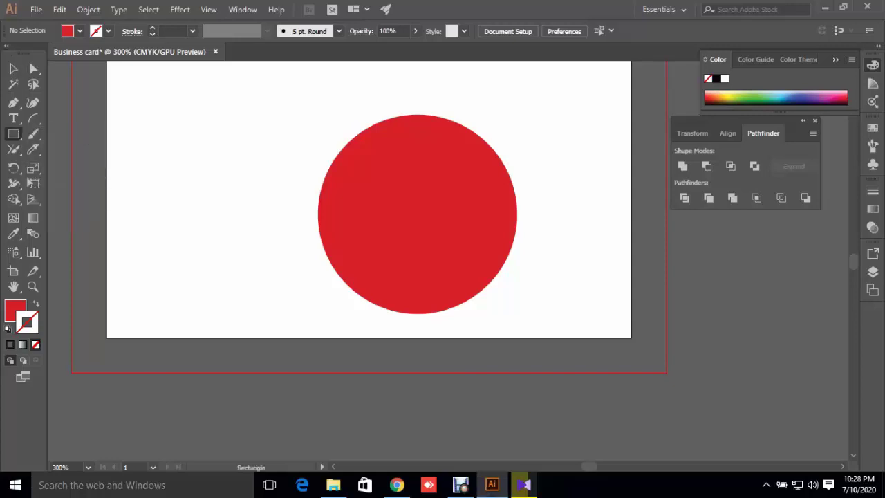
- Draw a red rectangle on the card, try the Reflect tool, then return to Selection
left_click_drag(162, 104, 283, 271)
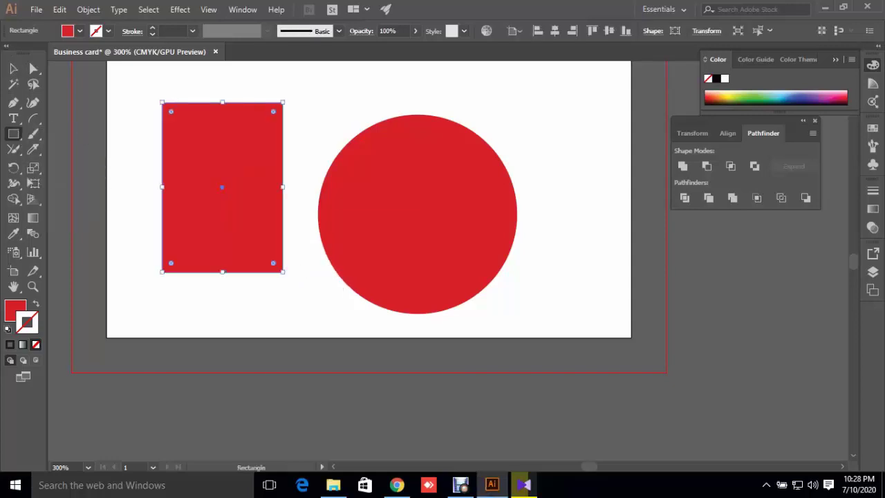
left_click(13, 69)
key("ctrl+shift+a")
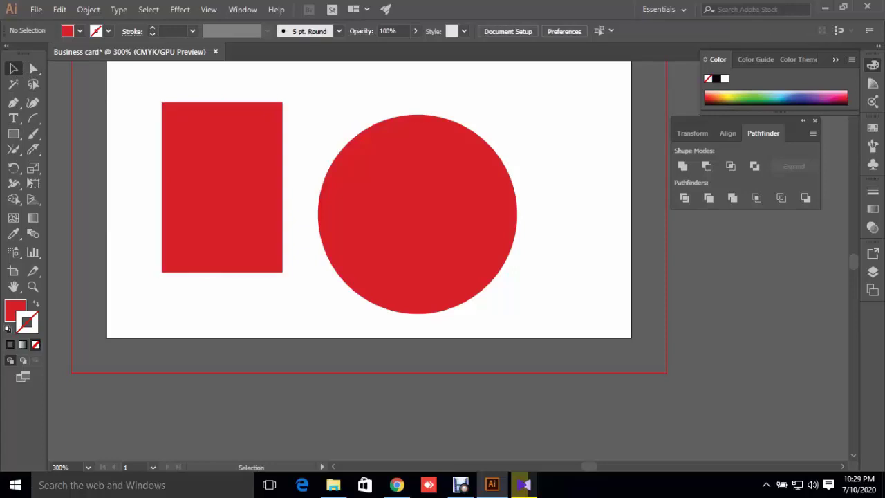
key("ctrl+z")
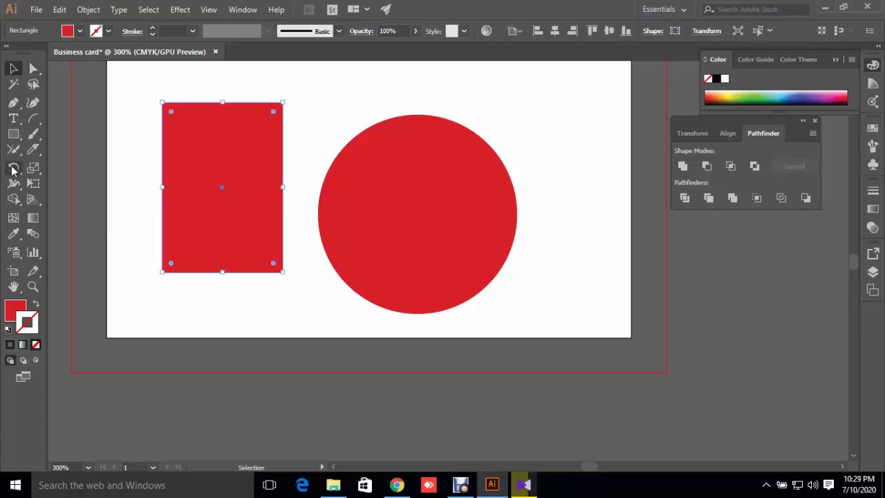
left_click_drag(13, 168, 61, 184)
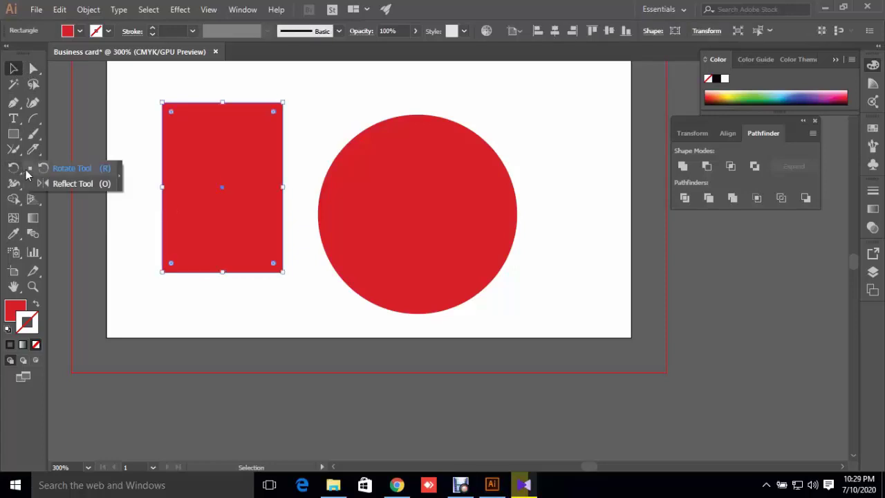
left_click(62, 183)
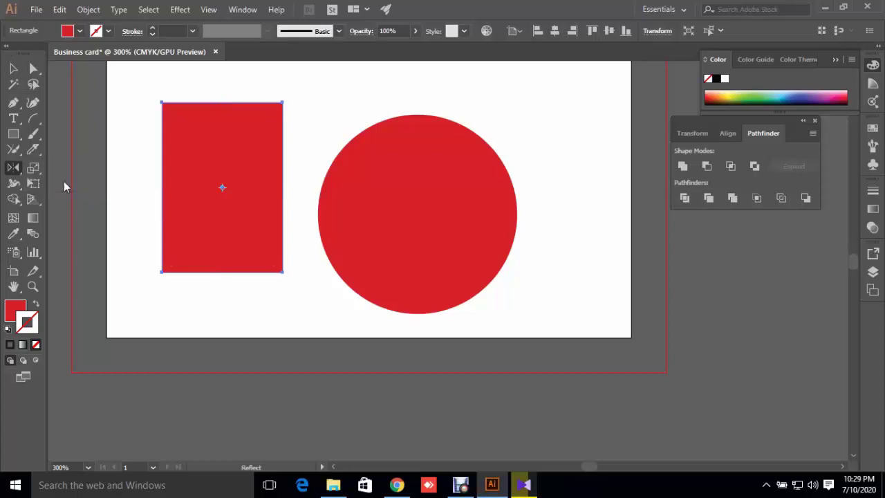
left_click(13, 68)
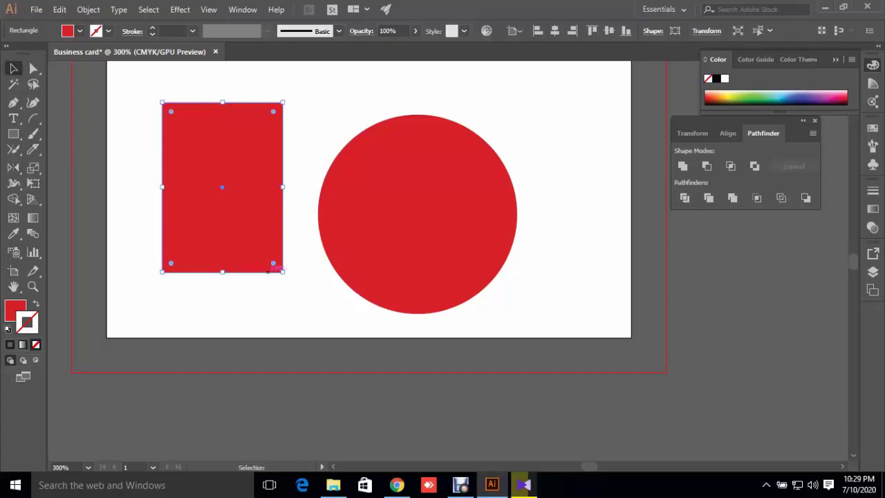
- Rotate the circle about 50 degrees and shrink it onto the rectangle's right edge
mouse_move(415, 211)
left_mouse_down()
mouse_move(584, 218)
mouse_move(495, 220)
left_mouse_up()
mouse_move(605, 213)
left_mouse_down()
mouse_move(564, 297)
mouse_move(459, 257)
left_mouse_up()
left_click_drag(420, 212, 283, 195)
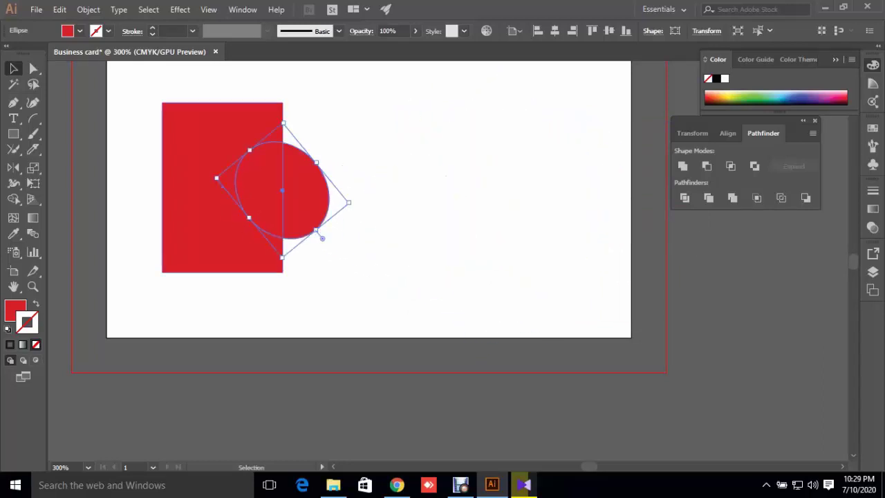
- Select the rectangle and ellipse, then apply Pathfinder Exclude after undoing a Minus Front attempt
key("ctrl+shift+a")
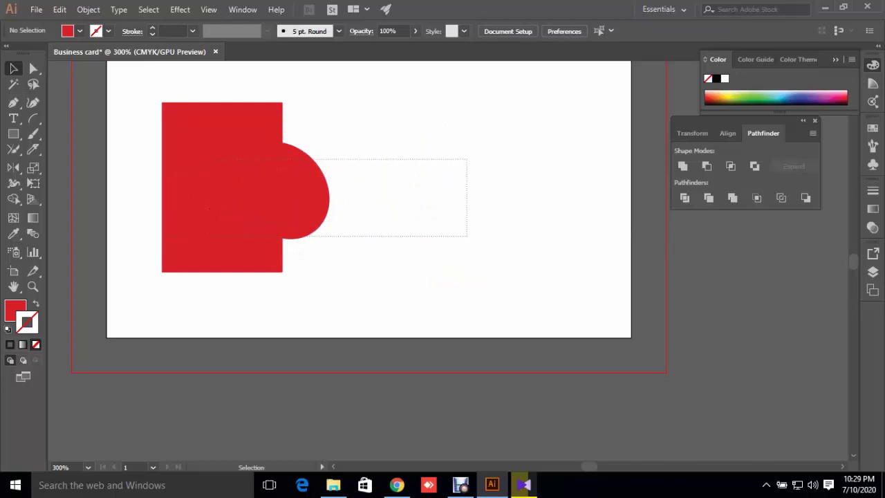
left_click_drag(467, 159, 222, 235)
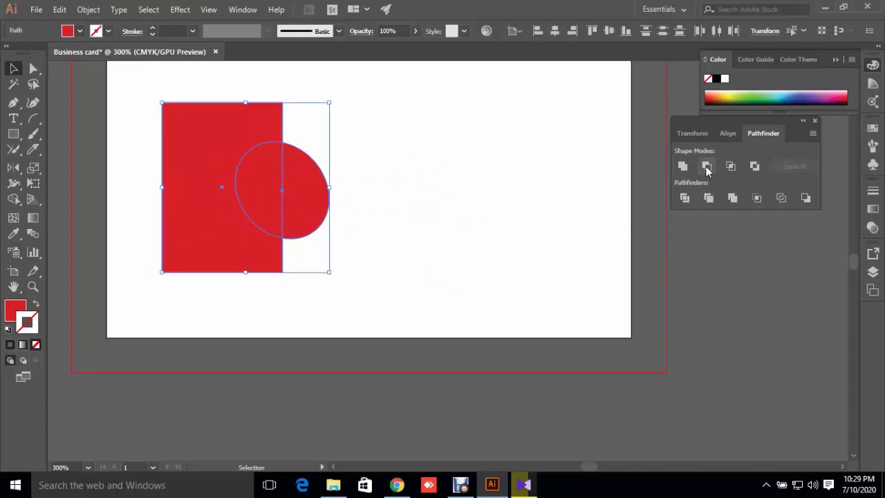
left_click(707, 167)
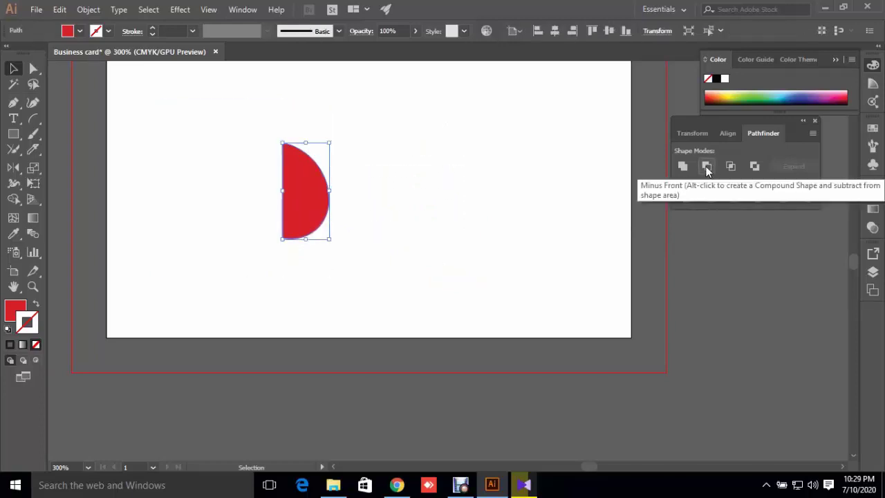
key("ctrl+z")
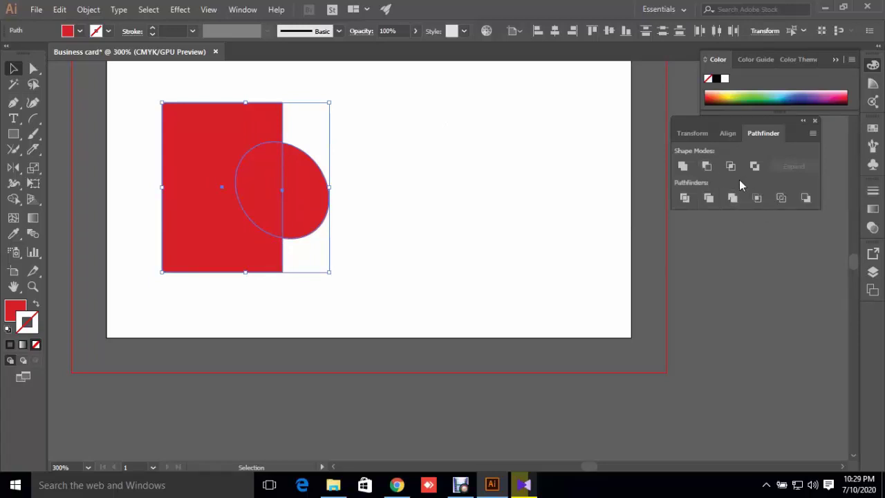
left_click(755, 167)
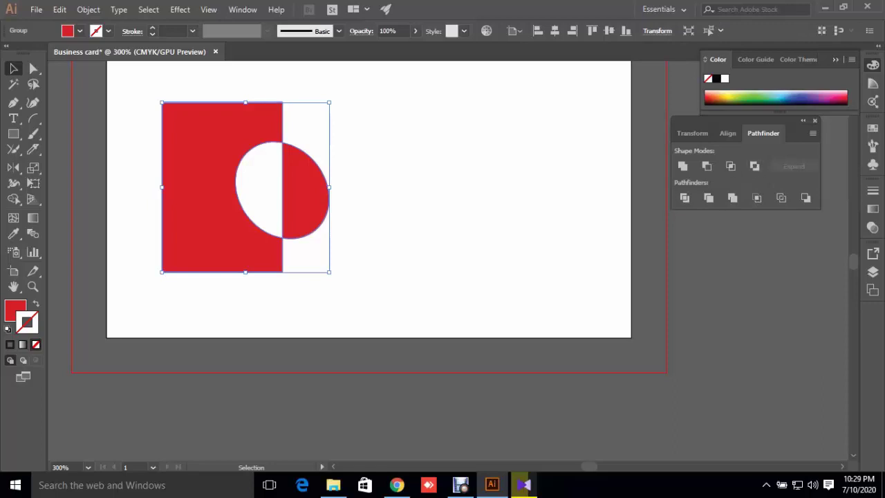
- Move the red group toward the card's centre and reflect it left-to-right with a slight tilt
key("ctrl+shift+a")
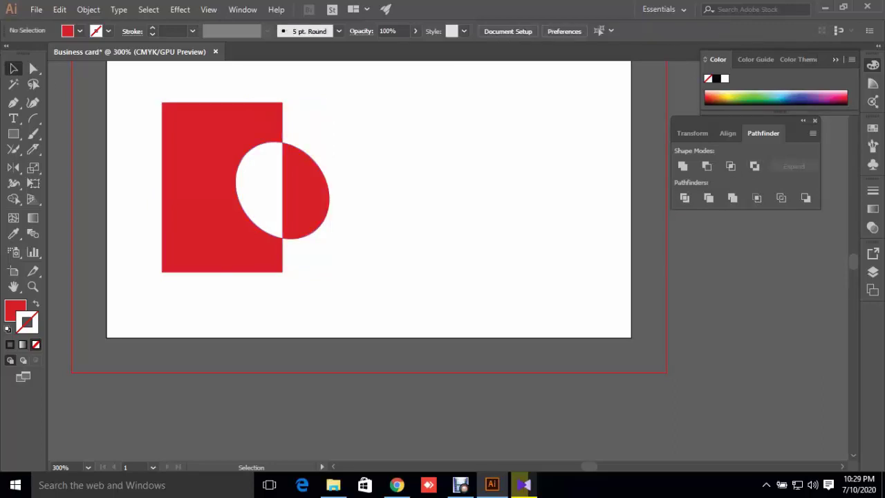
left_click_drag(253, 200, 443, 229)
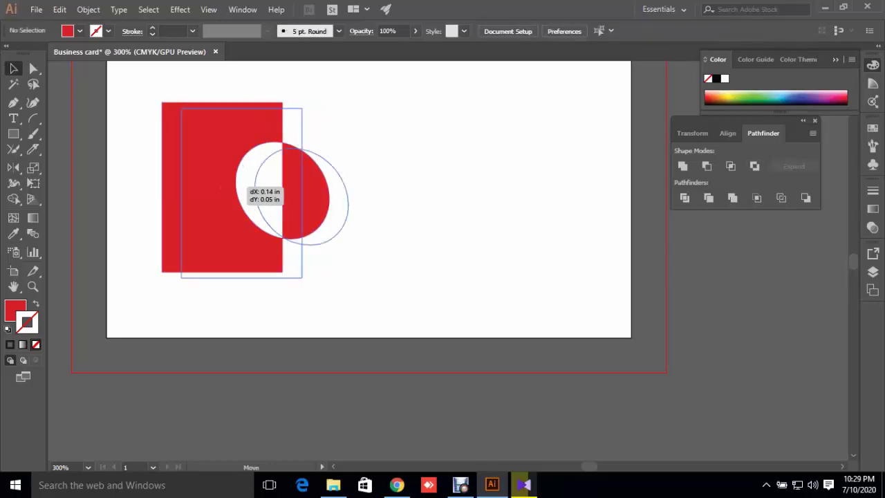
left_click(12, 168)
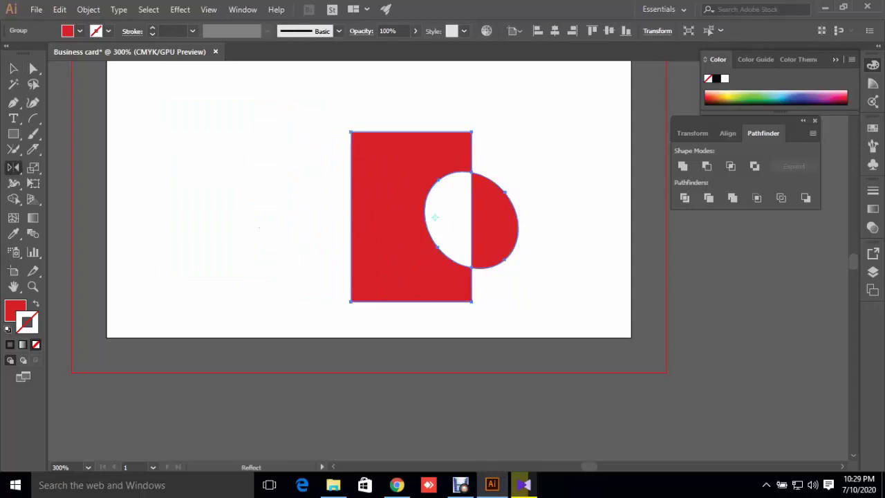
left_click_drag(619, 249, 580, 262)
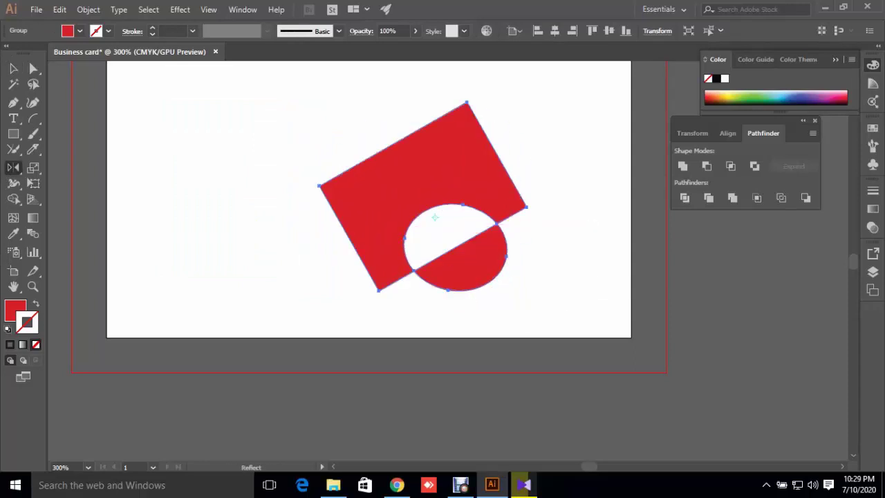
key("ctrl+z")
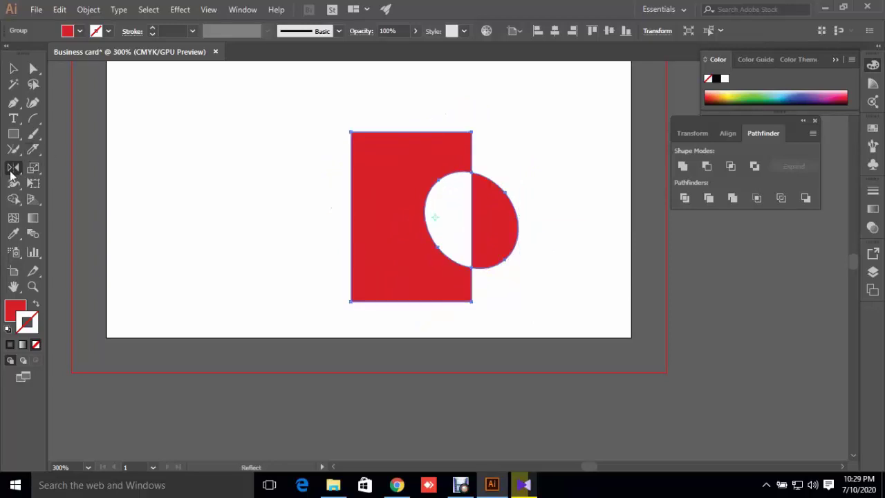
left_click_drag(435, 297, 430, 298)
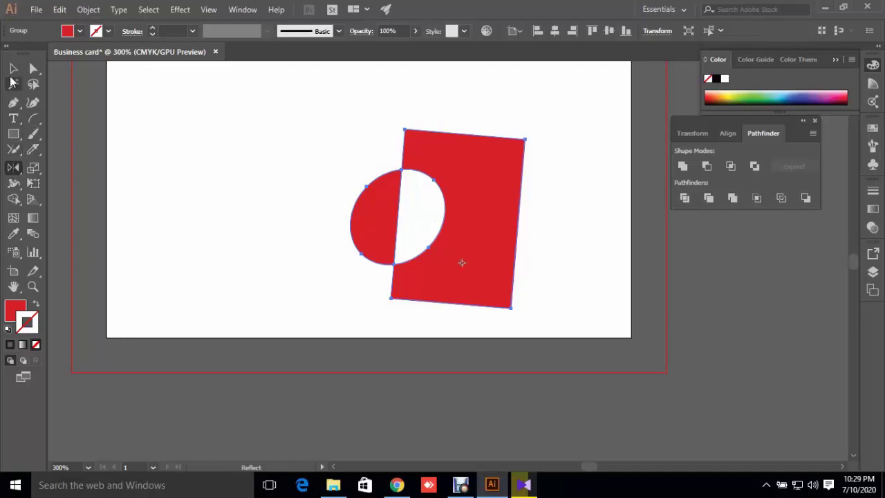
- Select the red group and move the Reflect origin point lower on the artwork
left_click(14, 68)
left_click(358, 250)
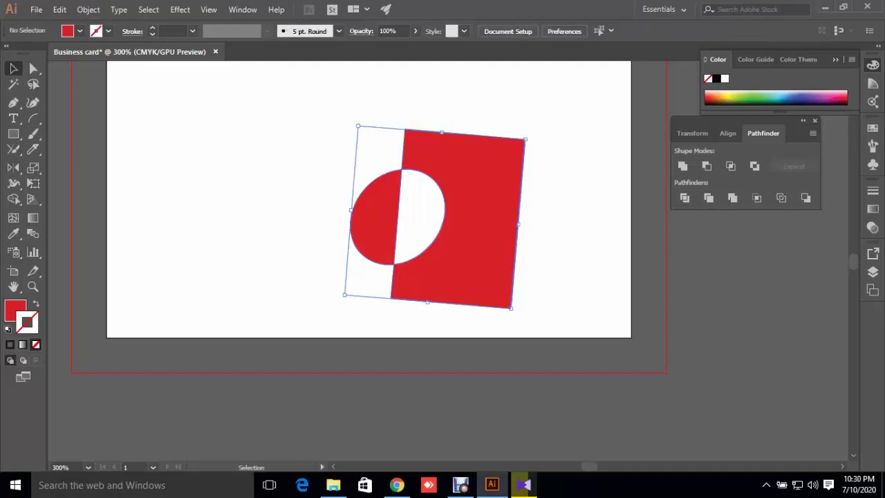
left_click(13, 169)
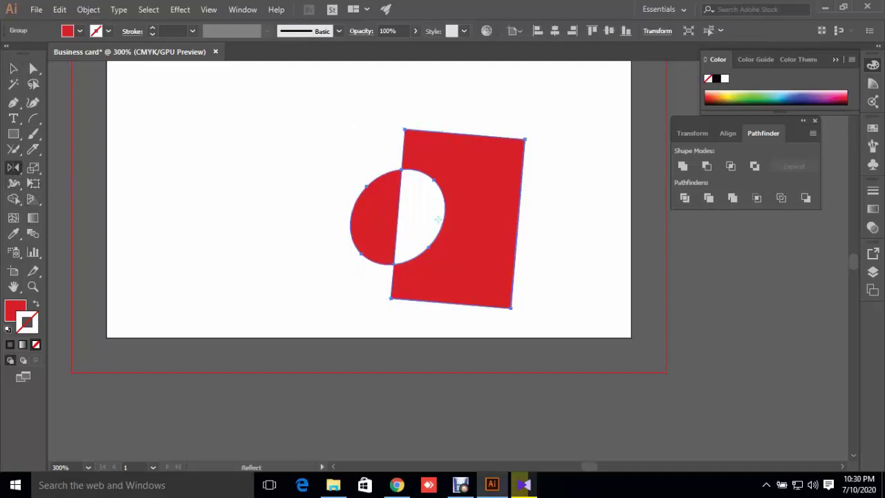
left_click(441, 261)
left_click(14, 68)
left_click(370, 272)
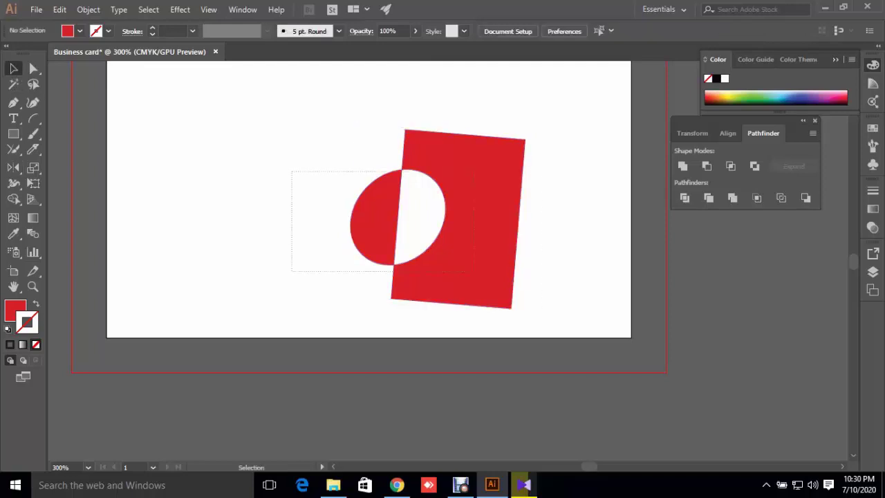
left_click(449, 228)
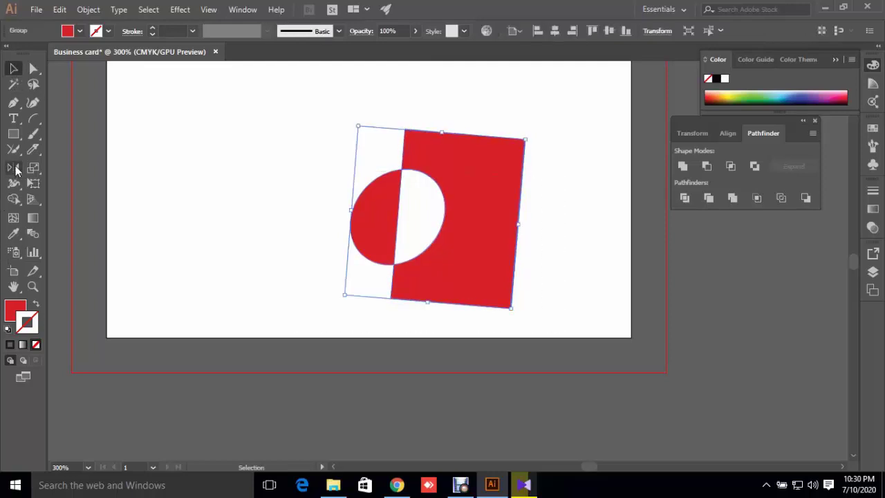
- Reflect the group diagonally so the cut circle lies along its top, then choose the Rotate tool
left_click(13, 168)
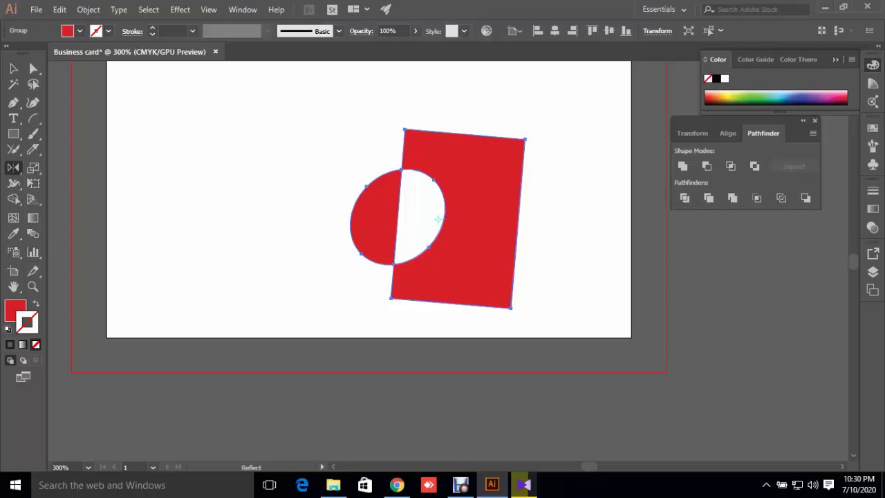
left_click_drag(442, 325, 484, 346)
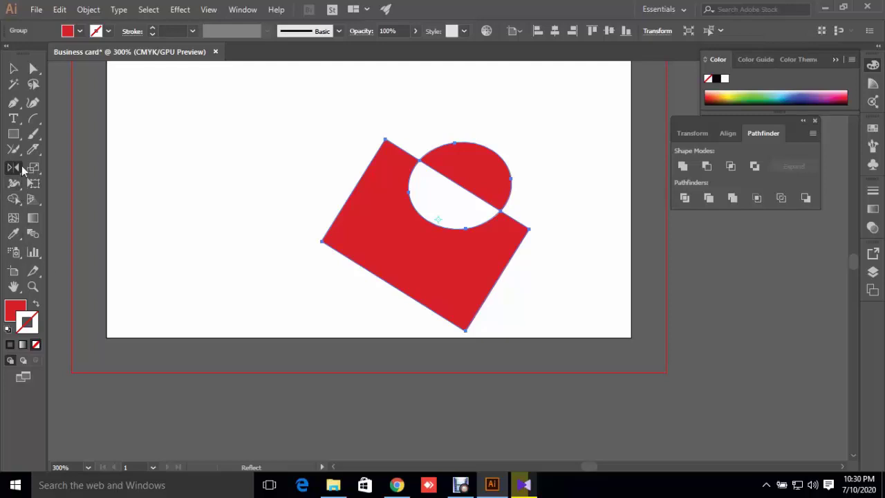
left_click(13, 168)
left_click(69, 164)
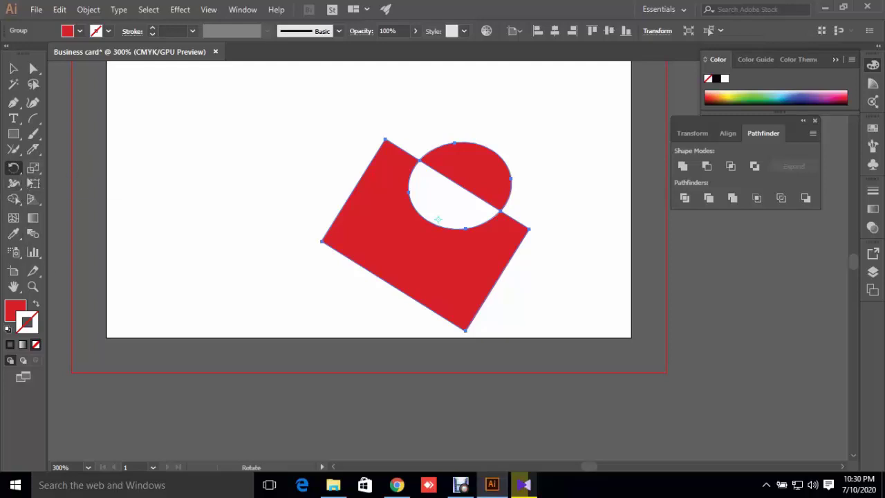